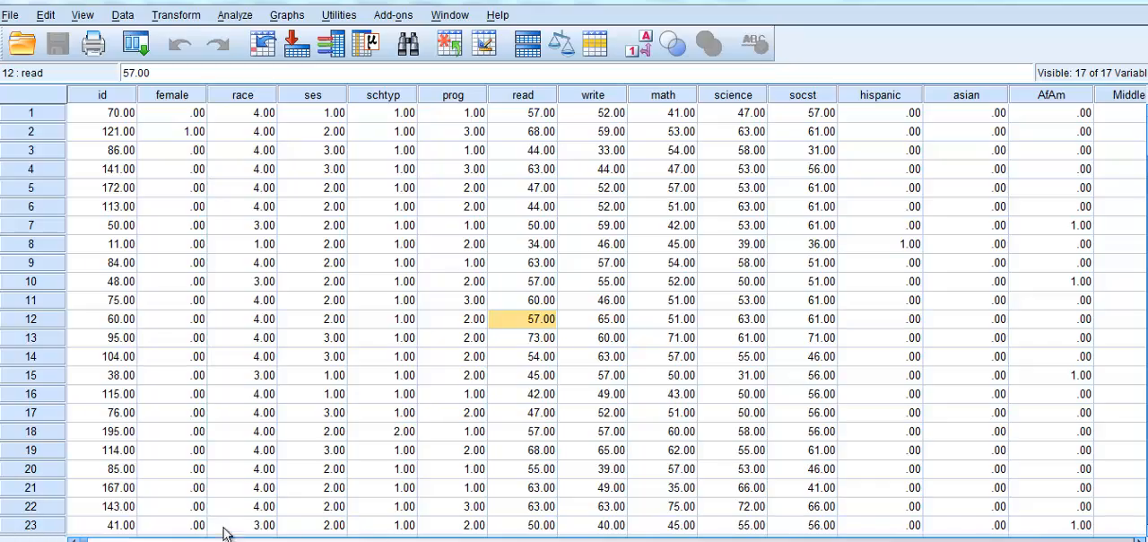
left_click_drag(88, 540, 781, 526)
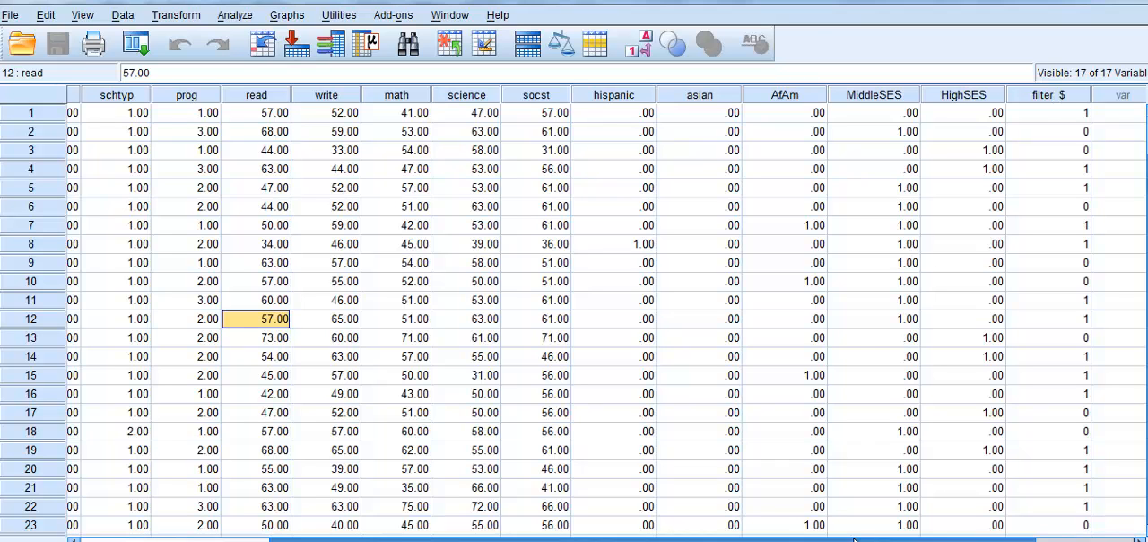
left_click_drag(847, 539, 615, 538)
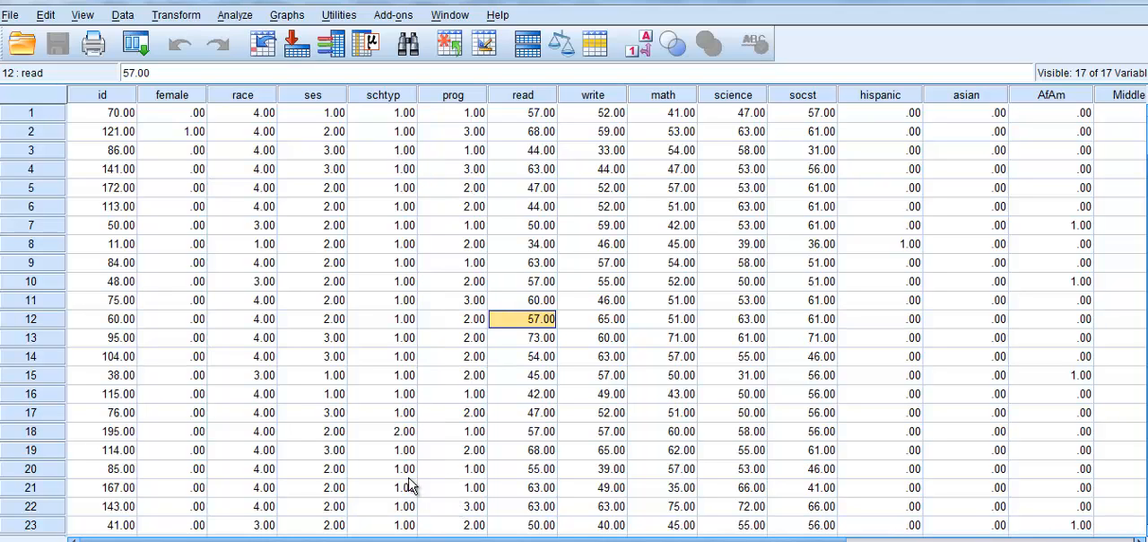
- Start a linear regression with science score [science] as the dependent variable
left_click(234, 17)
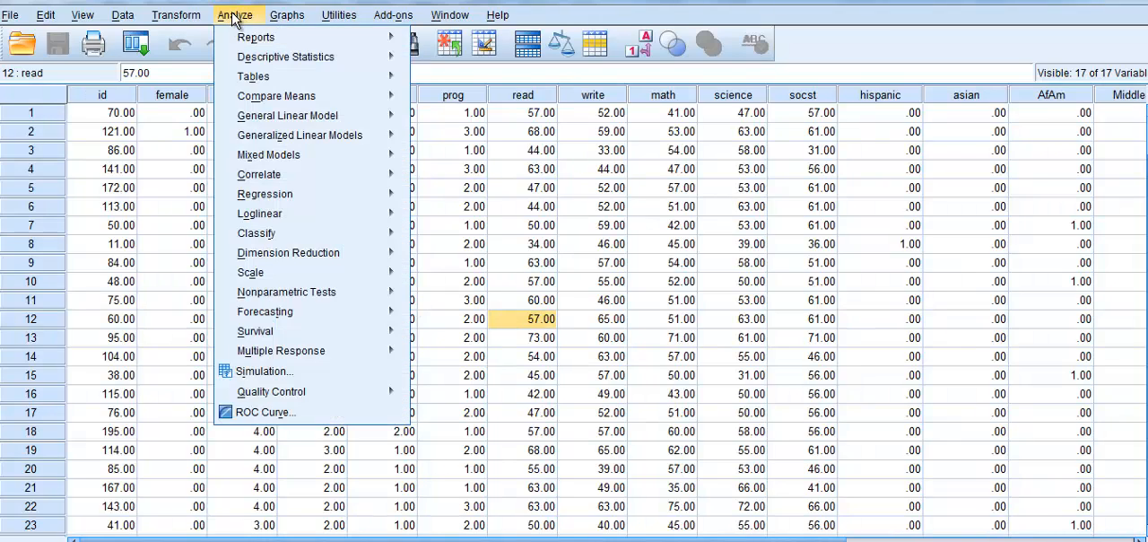
mouse_move(265, 115)
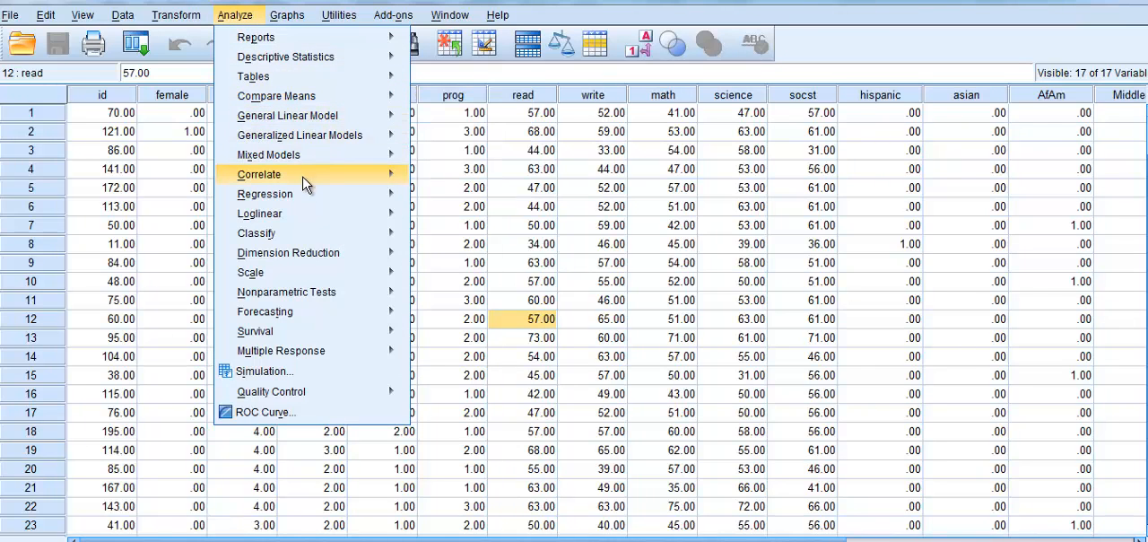
mouse_move(314, 195)
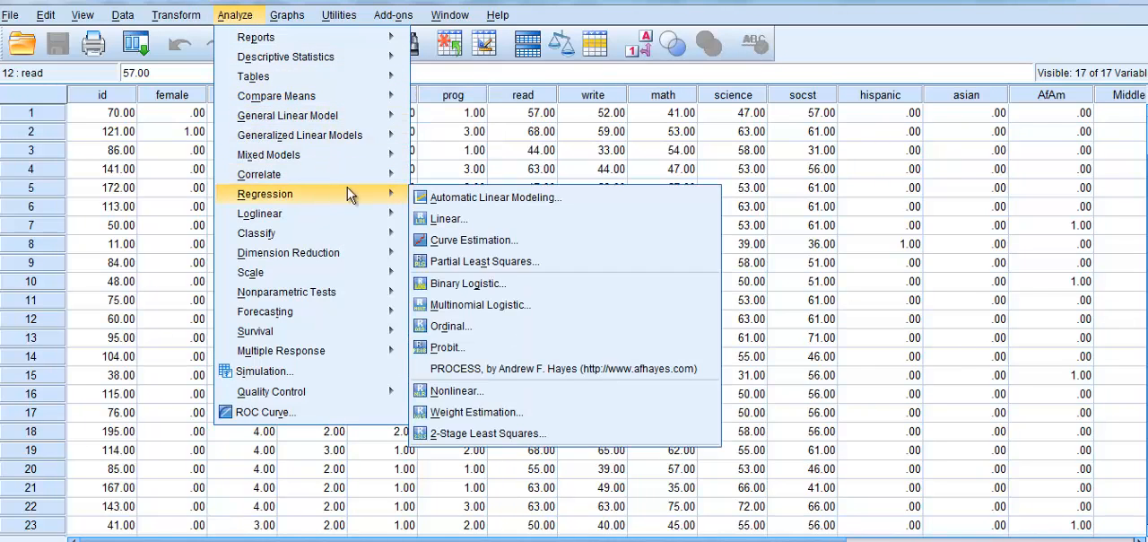
left_click(433, 220)
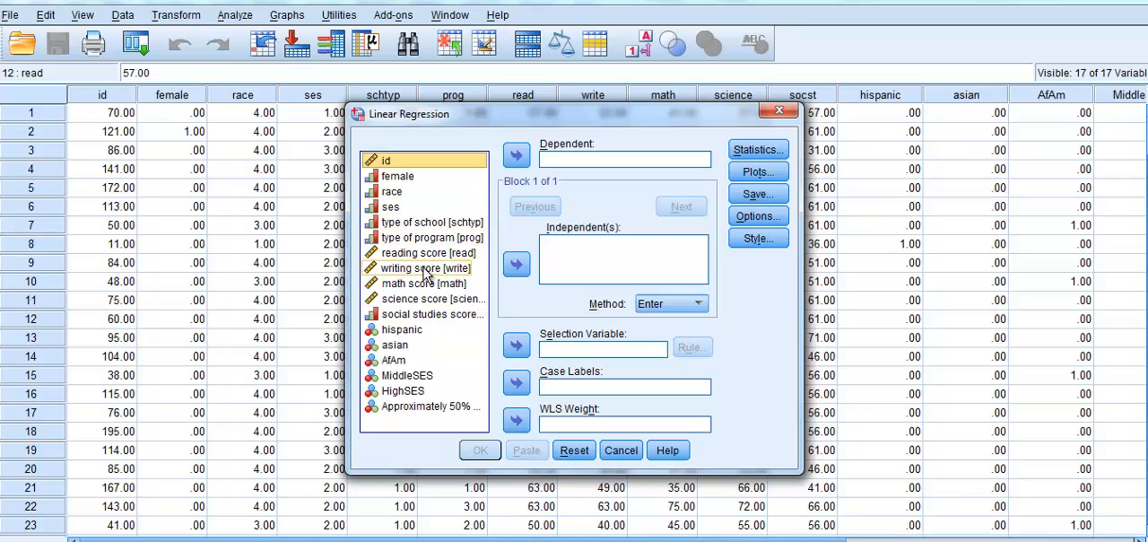
left_click(429, 299)
left_click(518, 155)
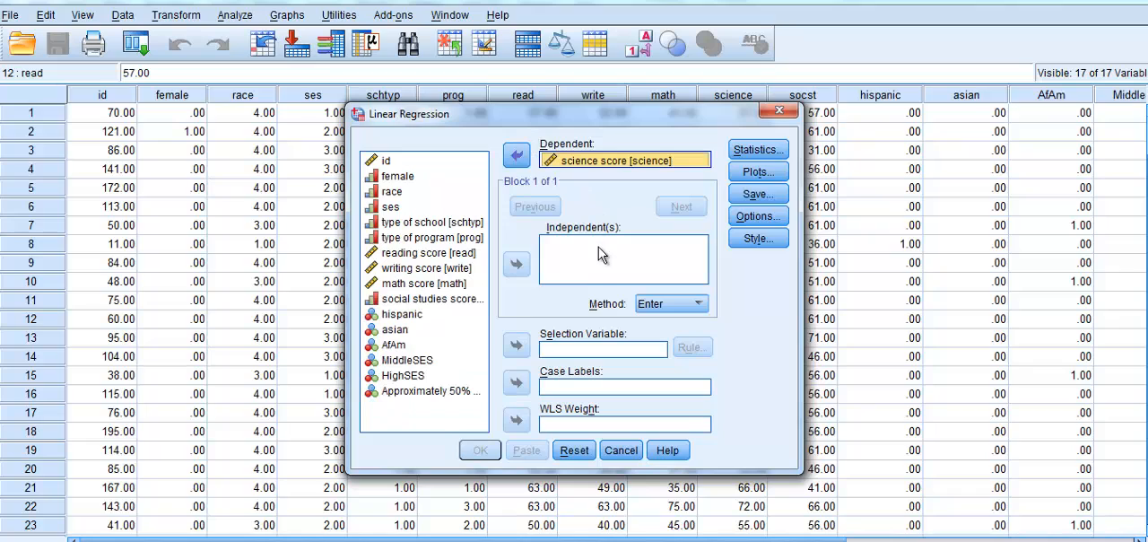
- Add reading score [read] and math score [math] as the independent variables of the regression
left_click(451, 254)
left_click(516, 263)
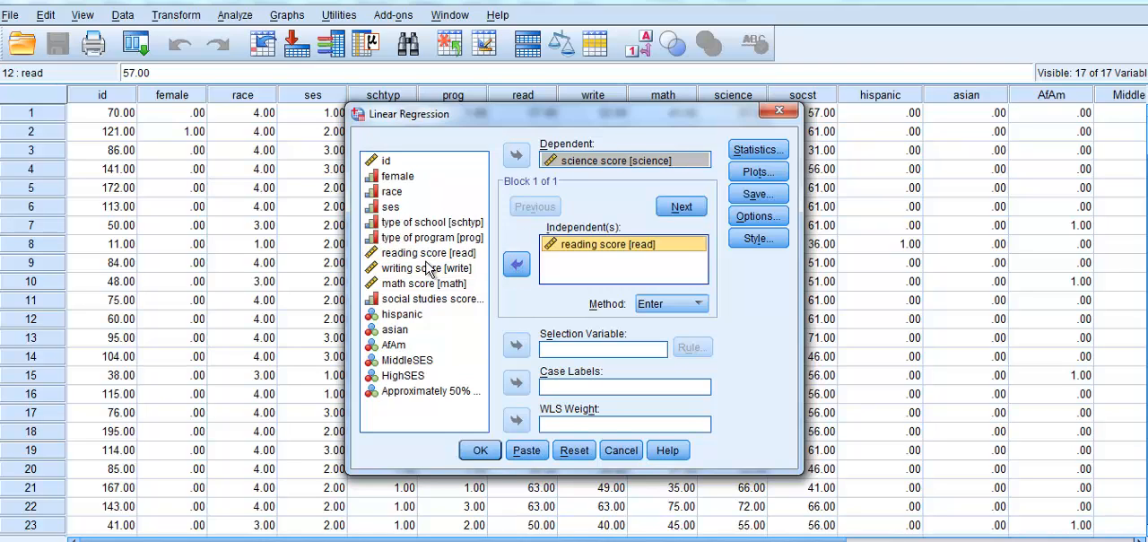
left_click(429, 284)
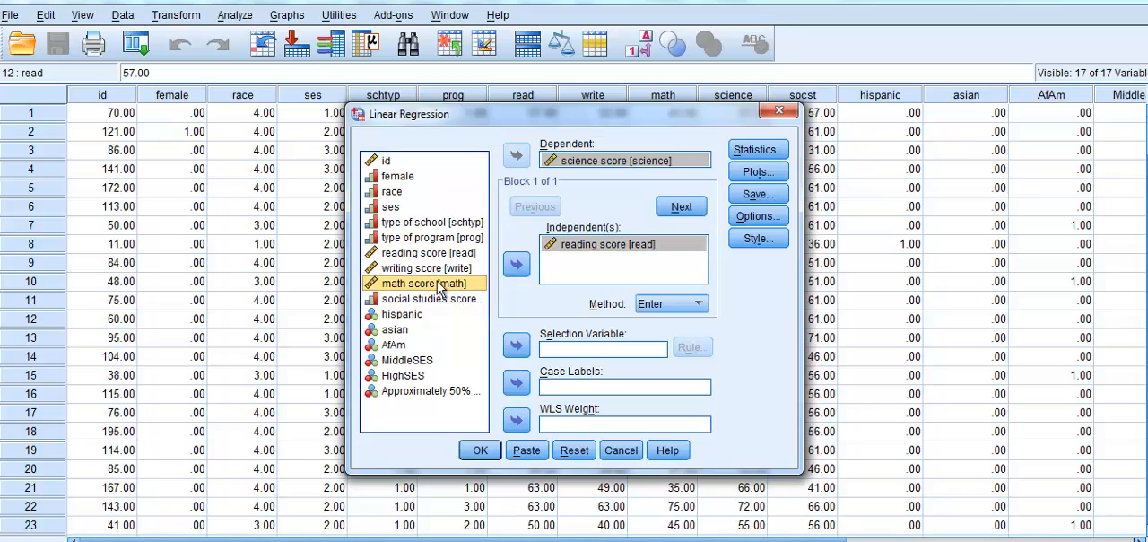
left_click(516, 264)
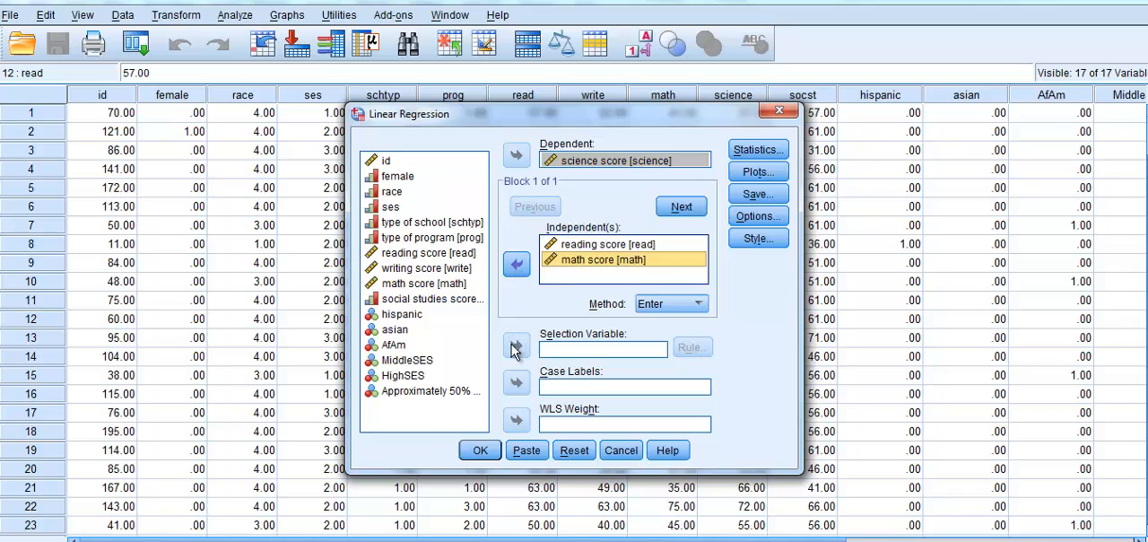
- Use the approximately 50% sample filter variable (filter_$) as the selection variable, with the rule equal to 0
left_click(429, 391)
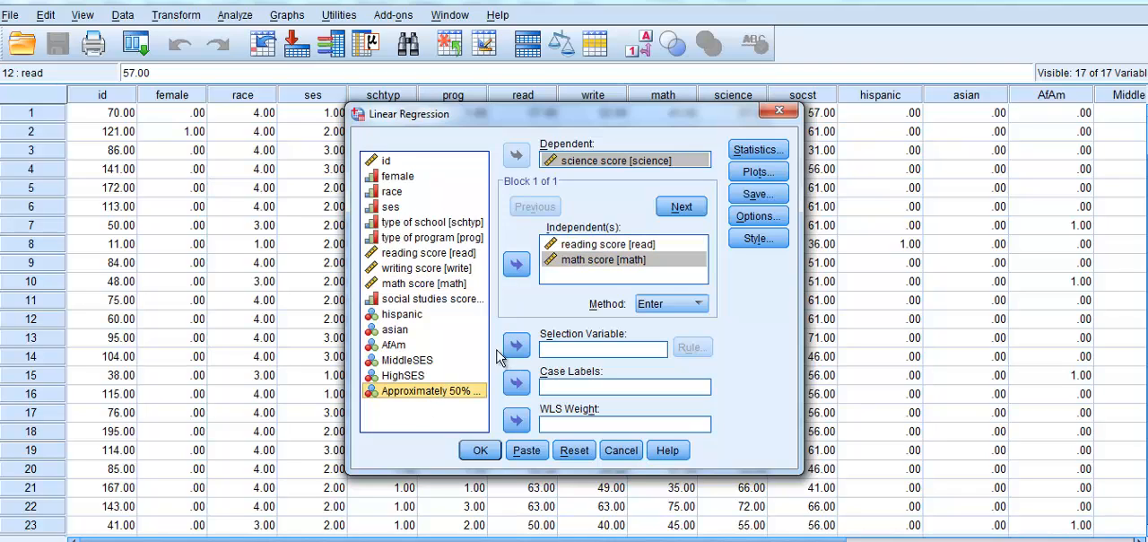
left_click(517, 347)
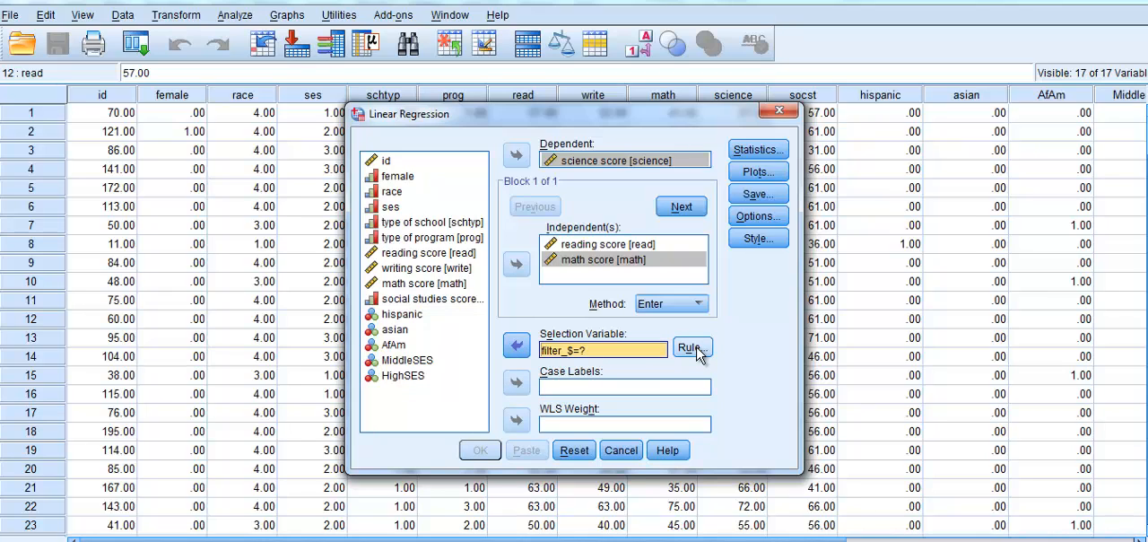
left_click(692, 348)
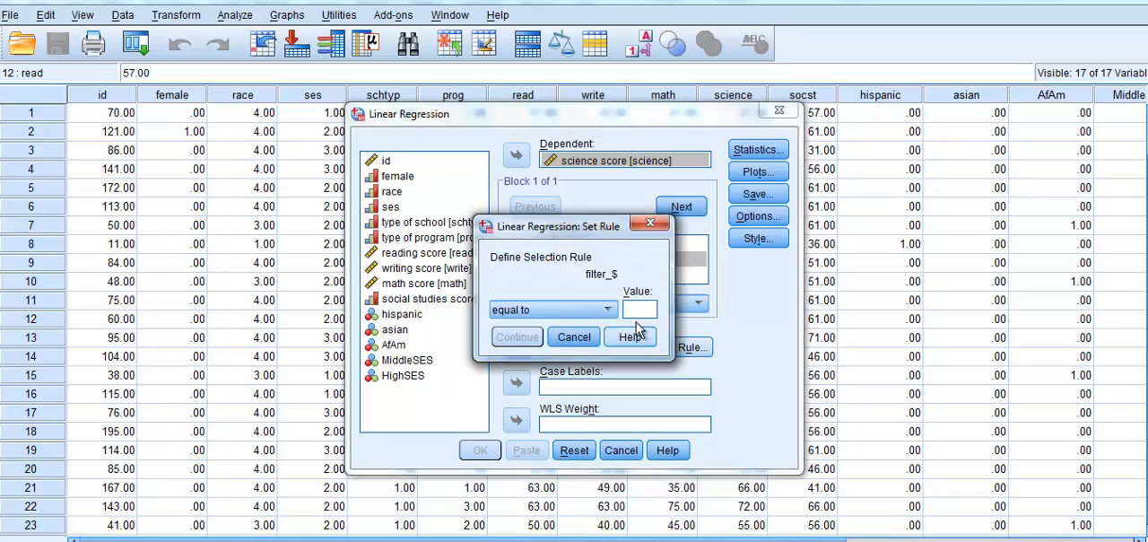
left_click(642, 311)
type("0")
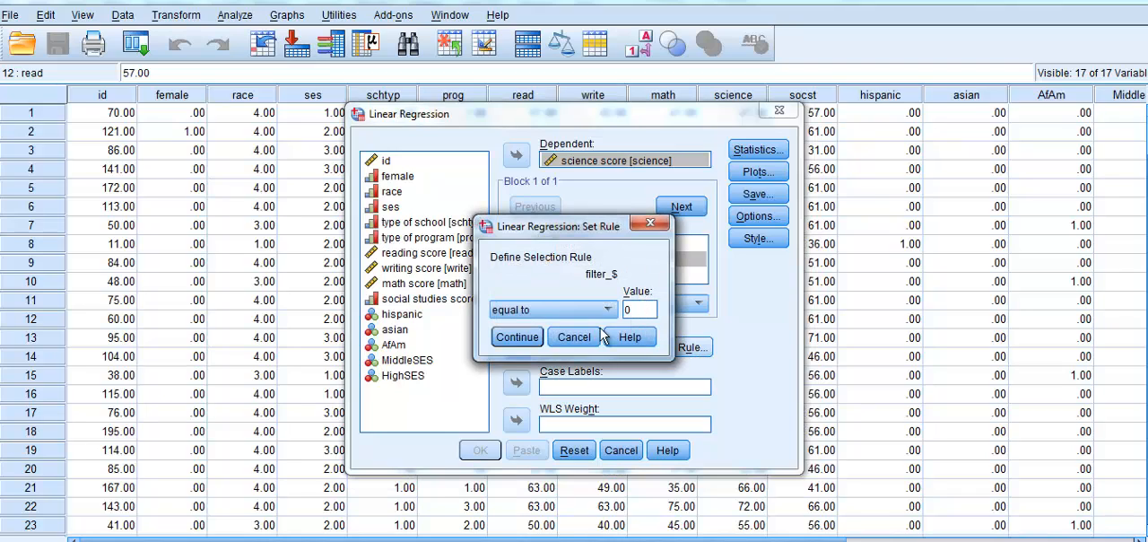
left_click(516, 337)
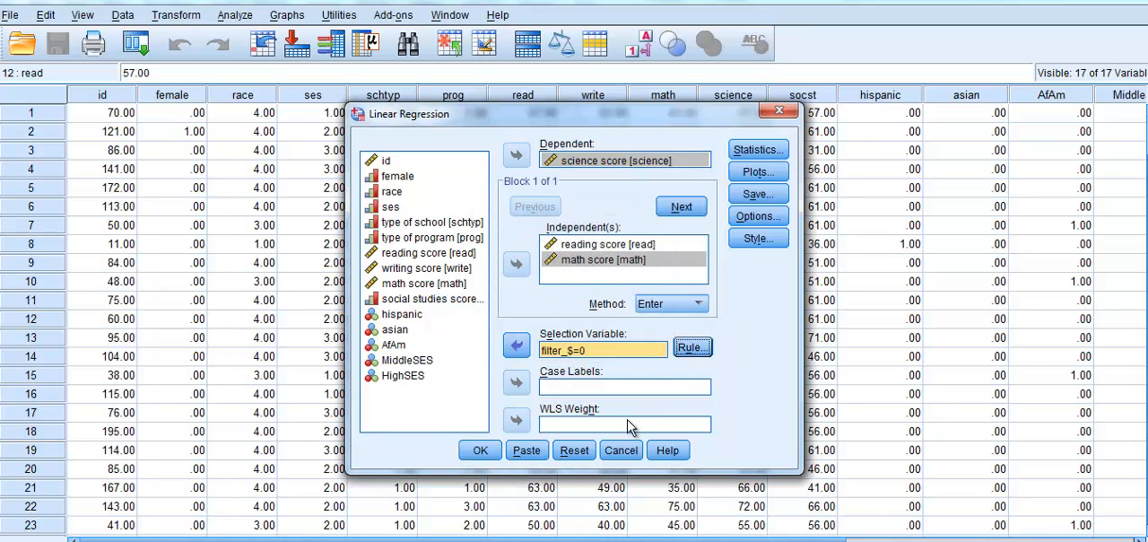
- Include R squared change, descriptives, part and partial correlations, collinearity diagnostics, Durbin-Watson and casewise diagnostics in the regression statistics
left_click(756, 151)
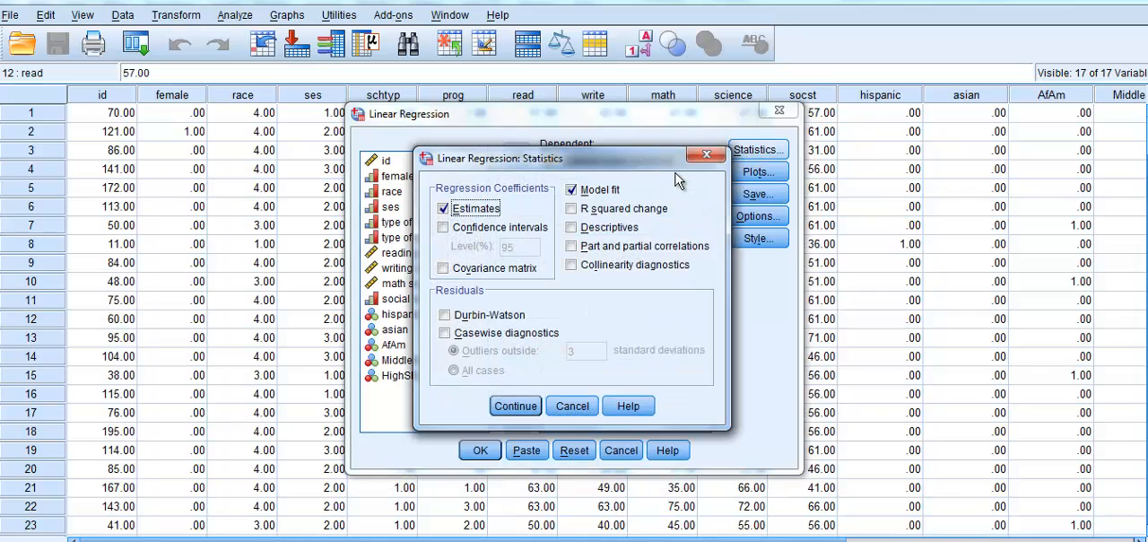
left_click(572, 210)
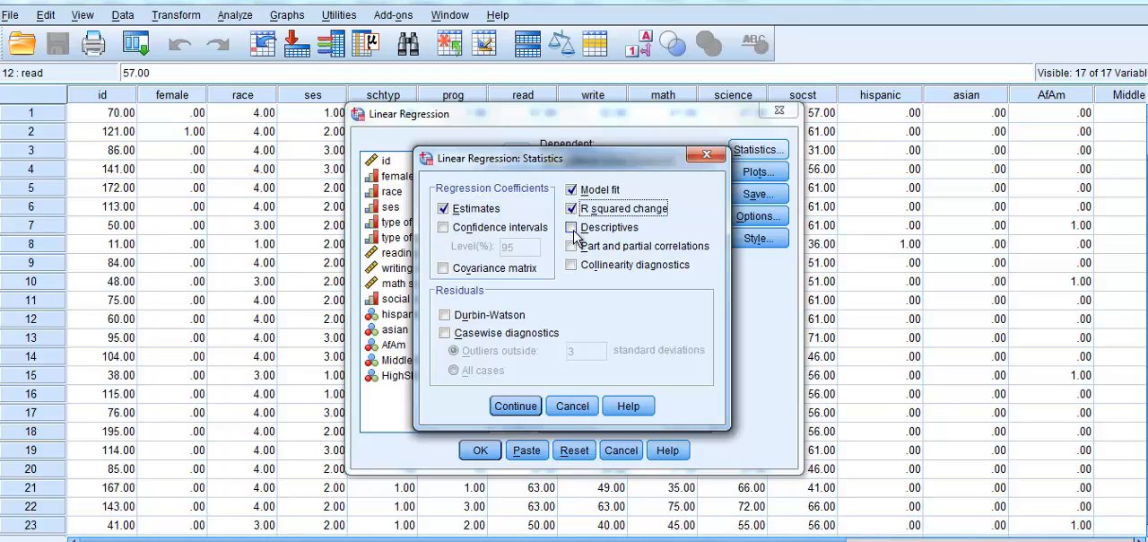
left_click(576, 249)
left_click(573, 265)
left_click(570, 230)
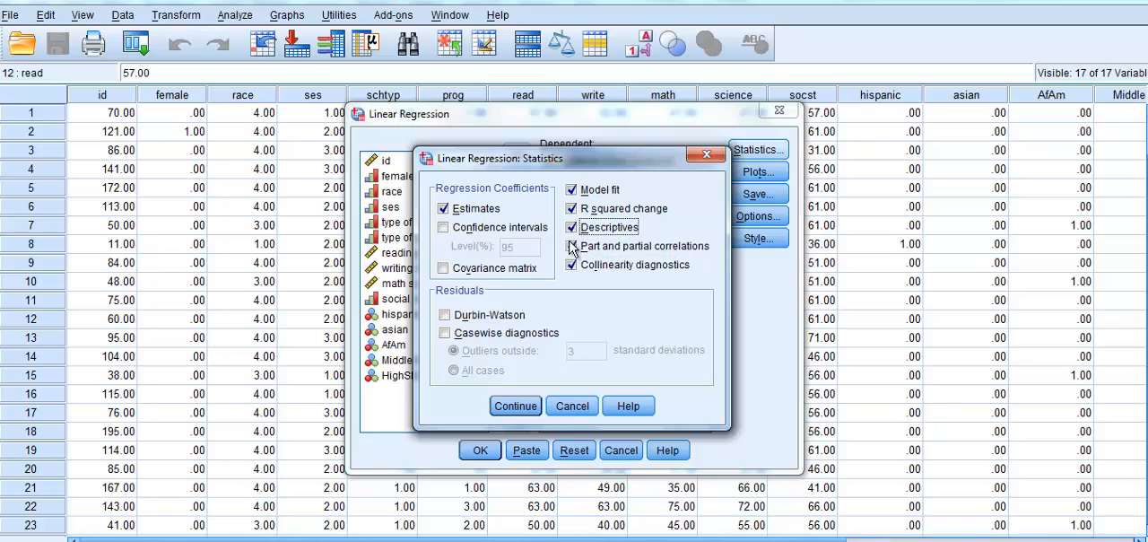
left_click(570, 246)
left_click(574, 250)
left_click(445, 315)
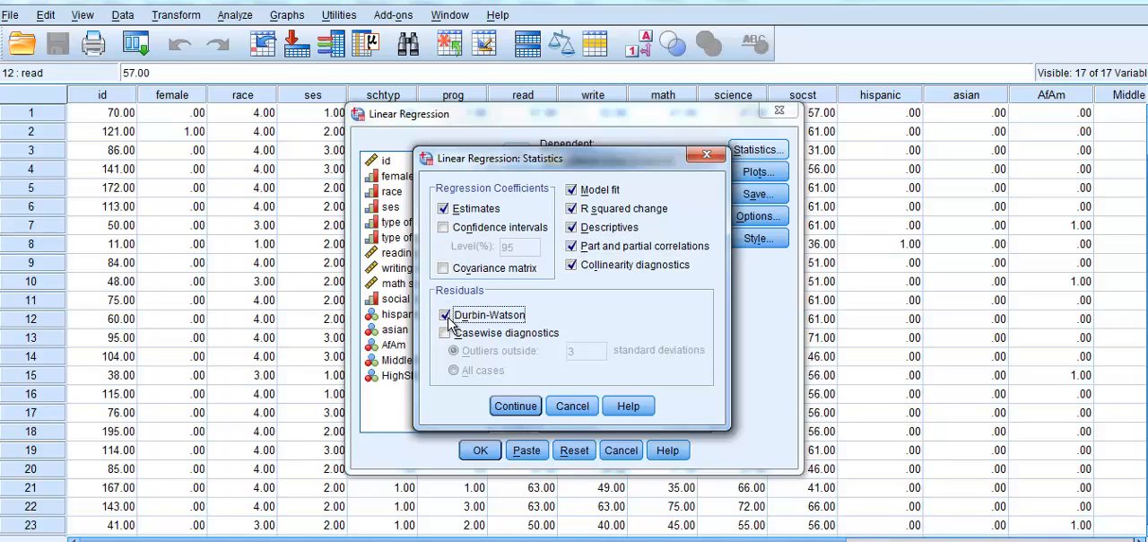
left_click(445, 333)
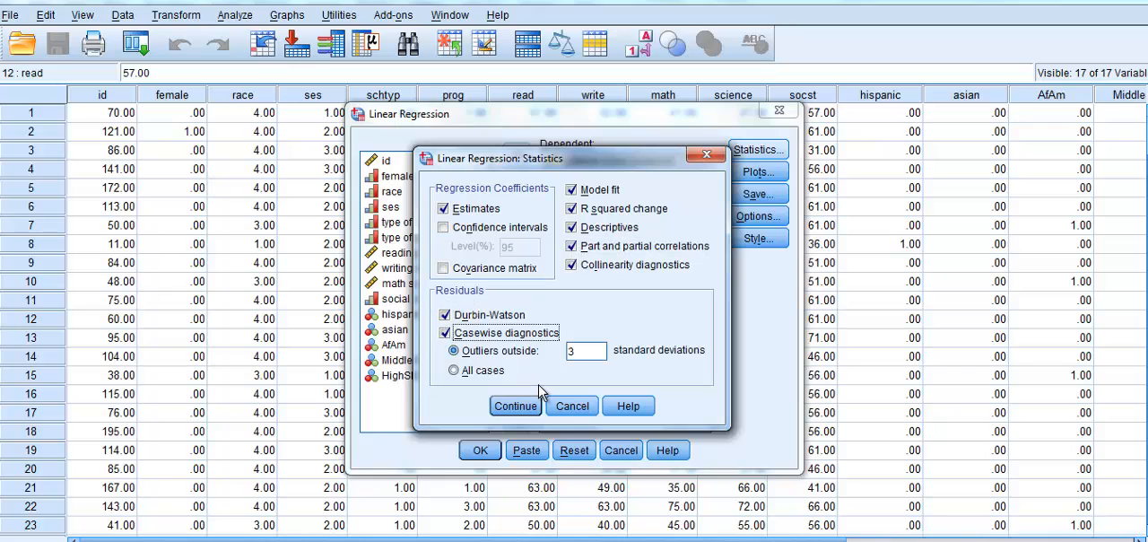
left_click(518, 407)
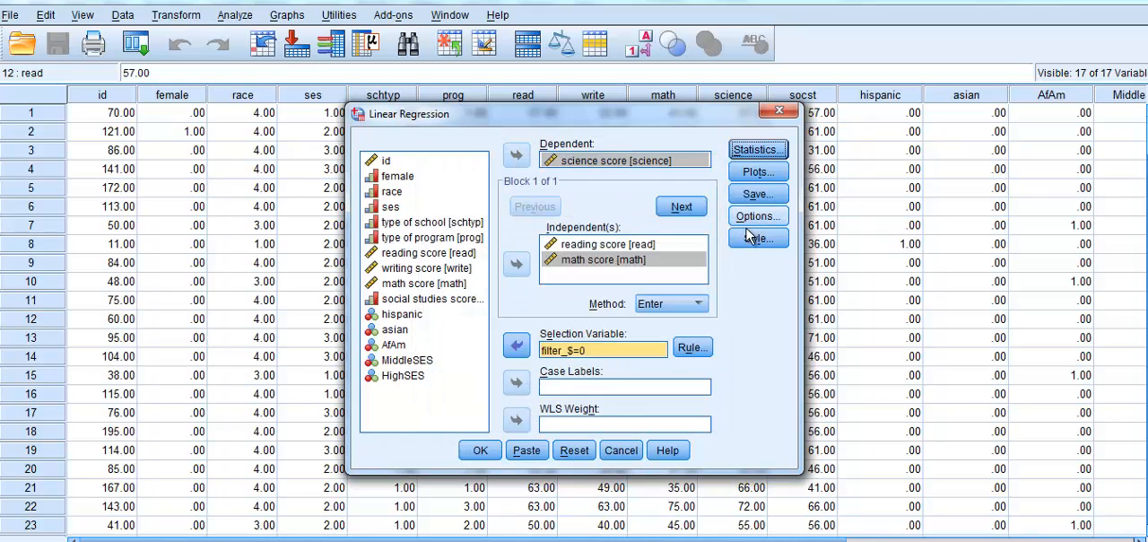
- Set up a regression scatterplot with *ZRESID on the Y axis and *ZPRED on the X axis
left_click(758, 171)
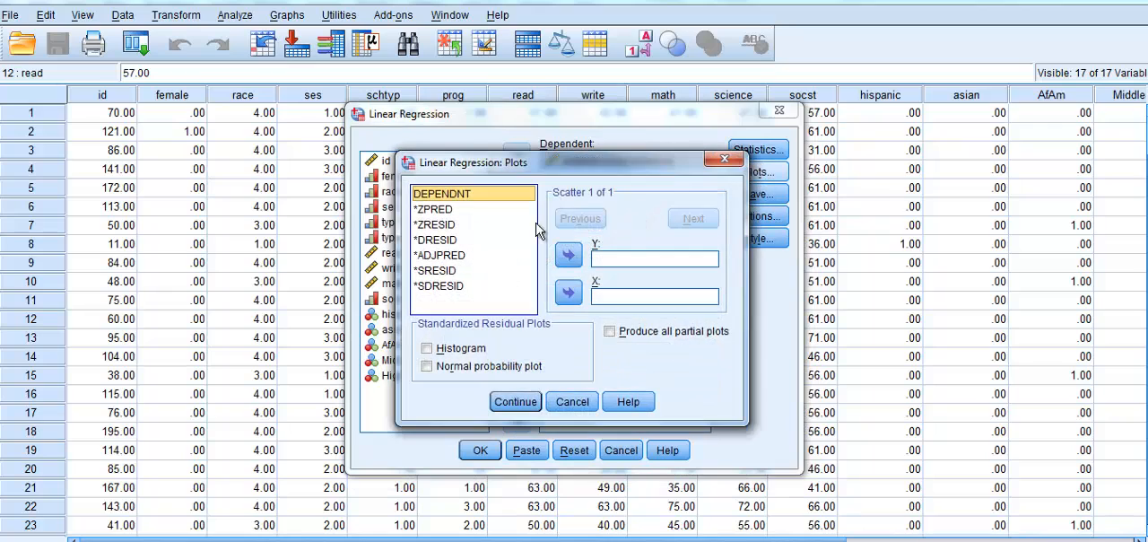
left_click(446, 225)
left_click(568, 254)
left_click(458, 195)
left_click(458, 209)
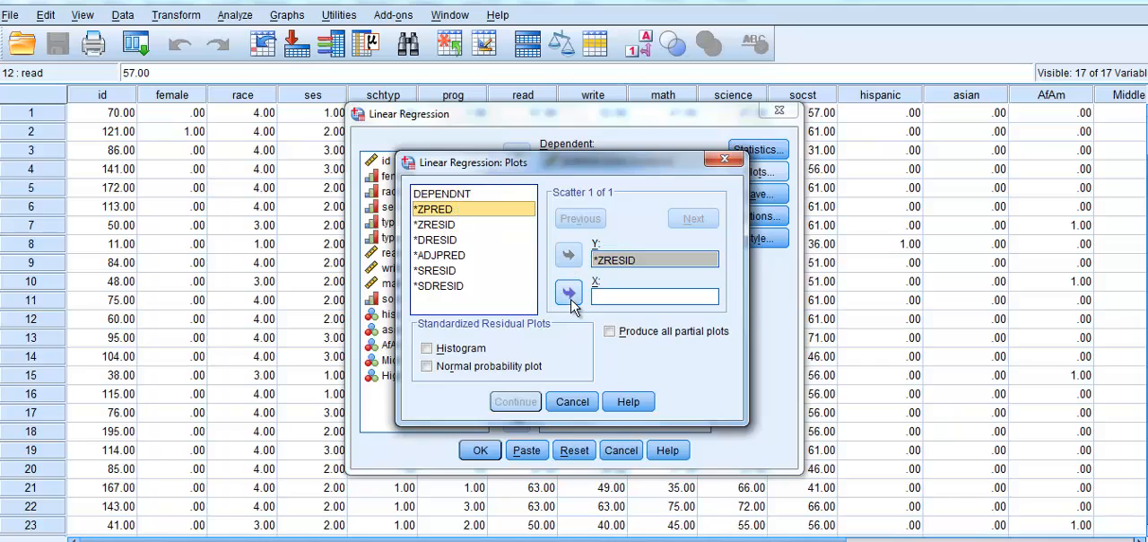
left_click(568, 292)
- Request the histogram and normal probability plot of the standardized residuals and run the regression
left_click(427, 349)
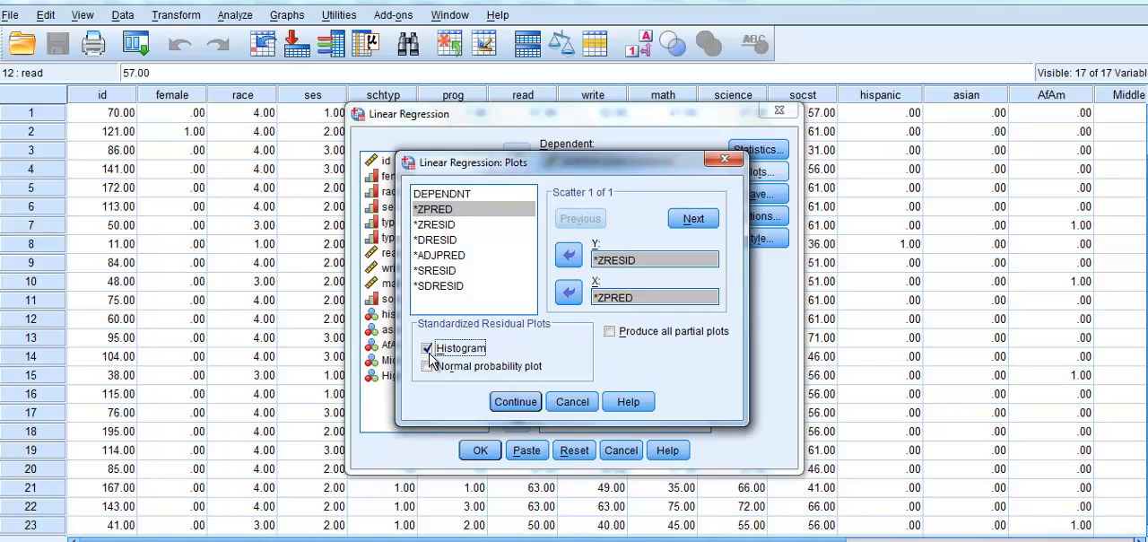
left_click(427, 366)
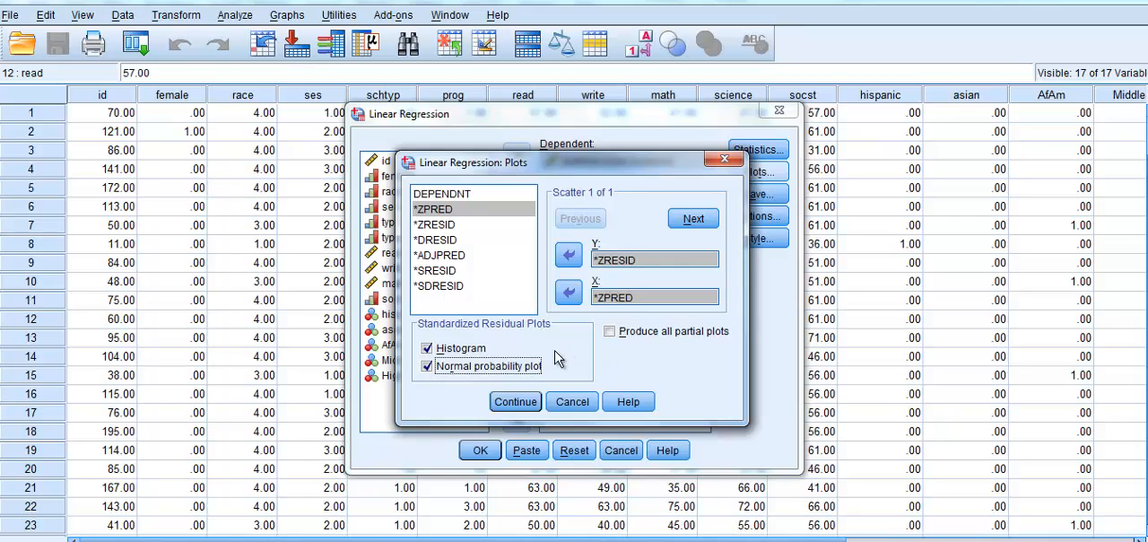
left_click(515, 404)
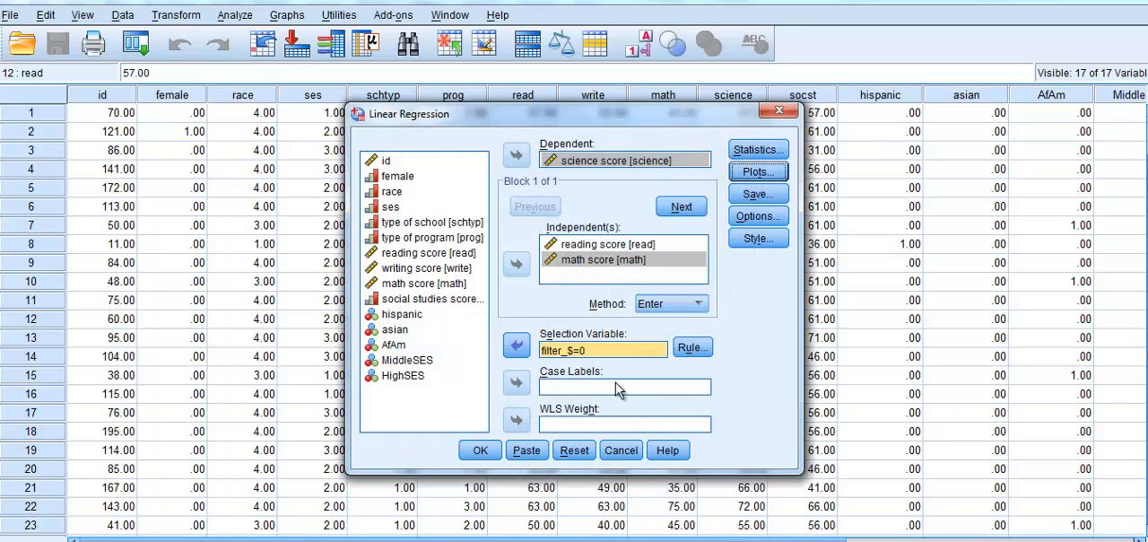
left_click(482, 450)
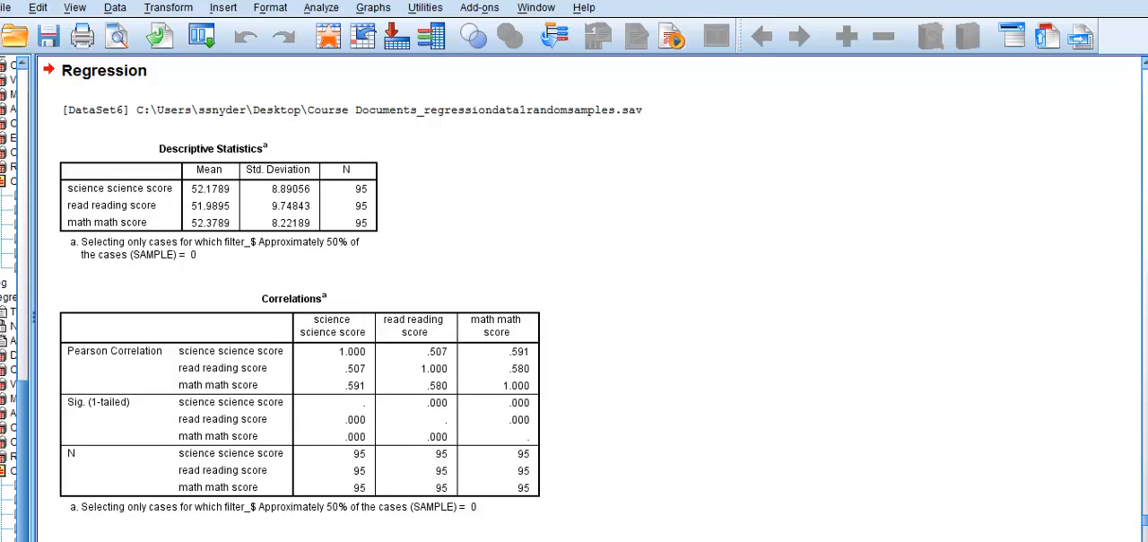
- Examine the regression output, including the correlations, model summary, ANOVA and coefficients tables and the residual histogram
left_click_drag(1145, 520, 1146, 529)
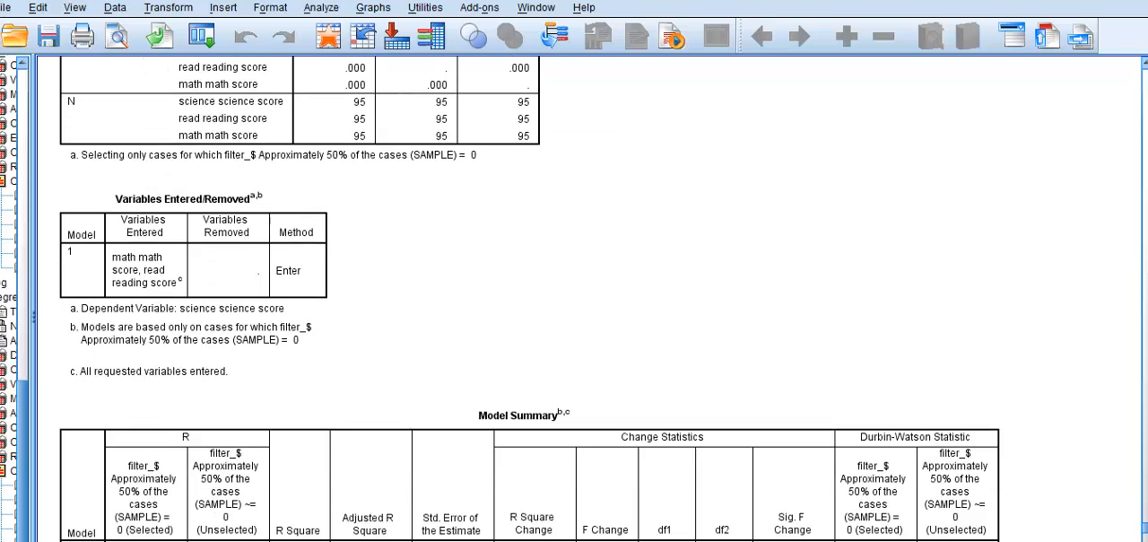
scroll(588, 300, "down", 3)
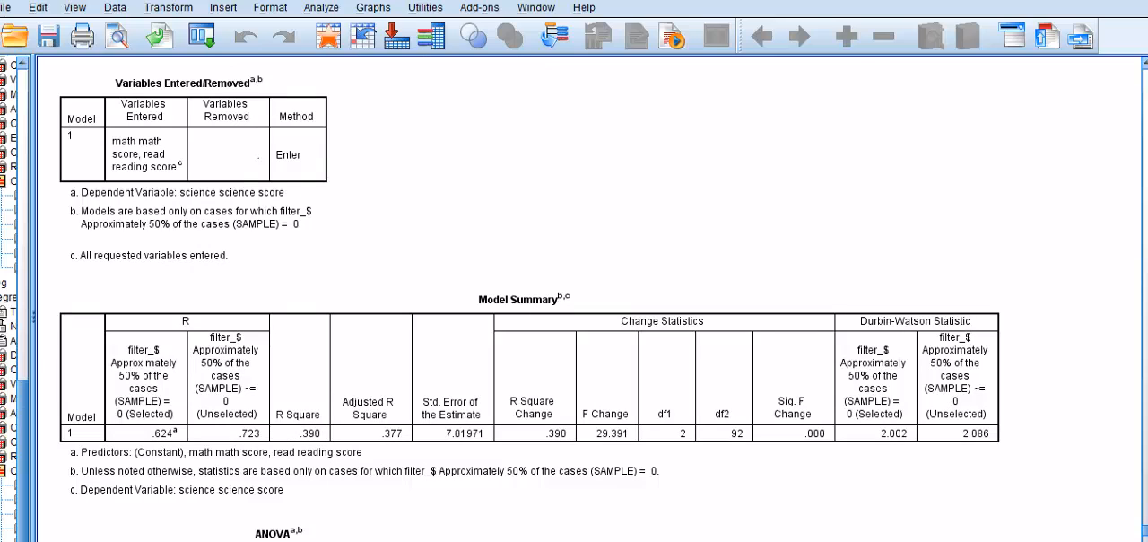
scroll(574, 299, "down", 2)
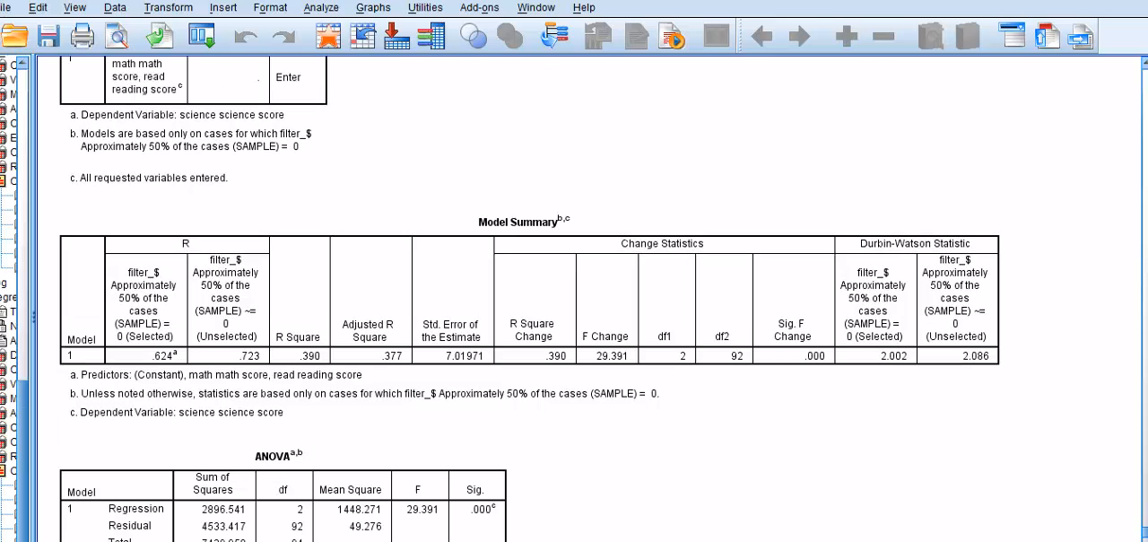
scroll(574, 300, "down", 1)
scroll(574, 299, "down", 6)
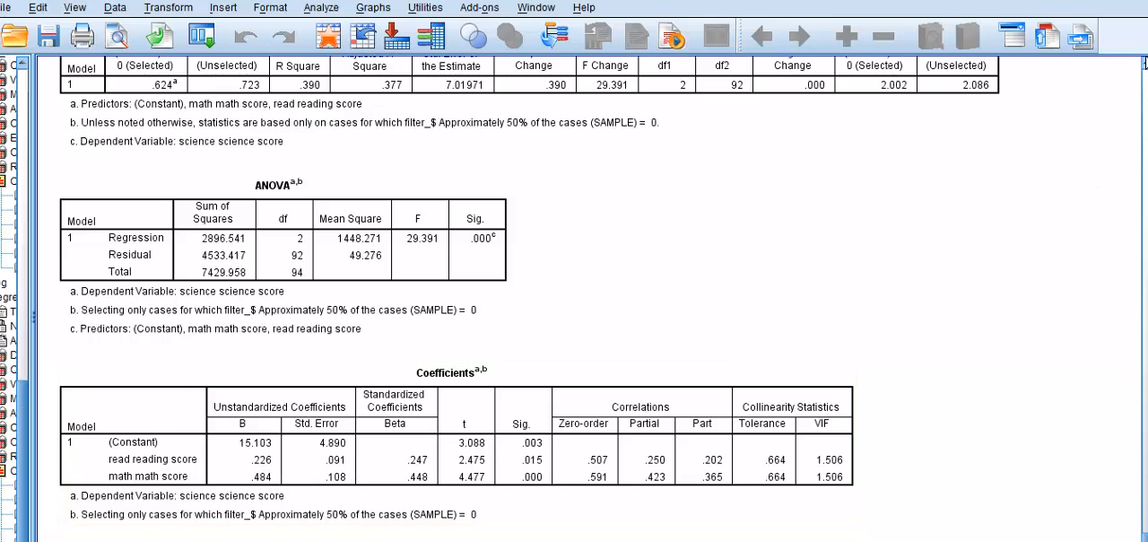
scroll(1145, 64, "up", 10)
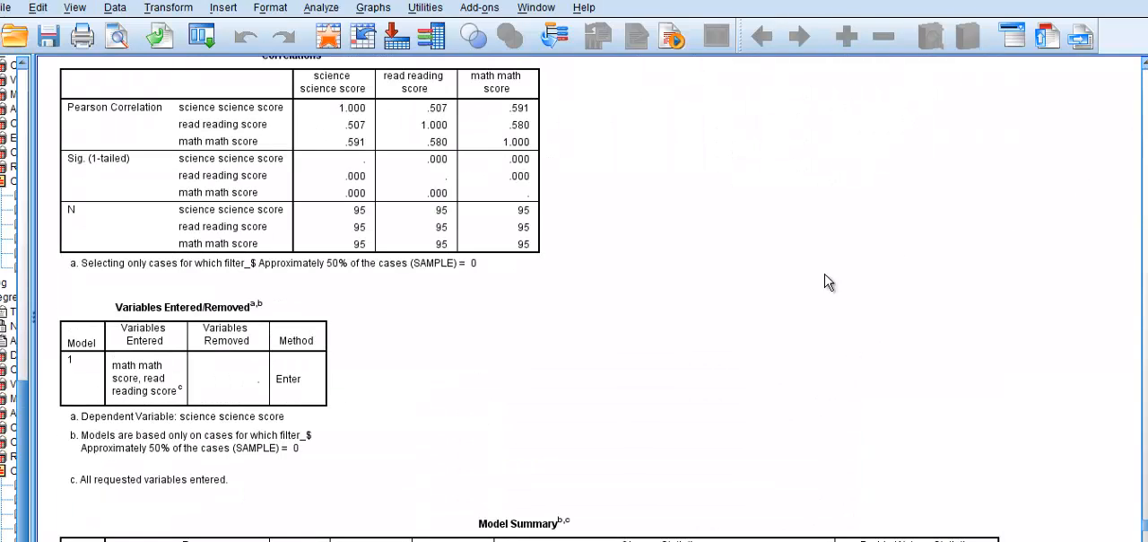
scroll(530, 299, "down", 4)
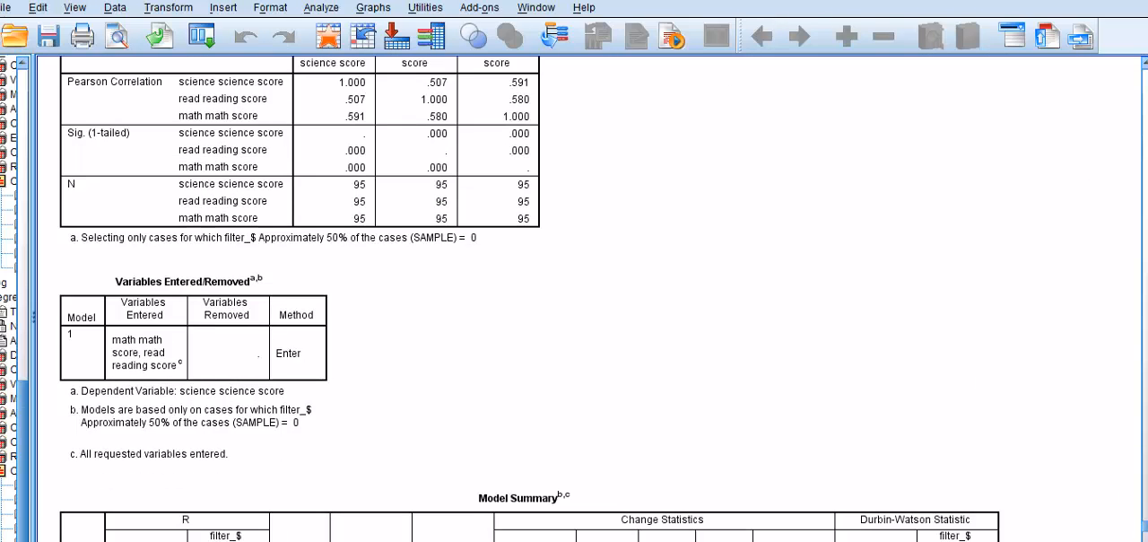
scroll(530, 298, "down", 1)
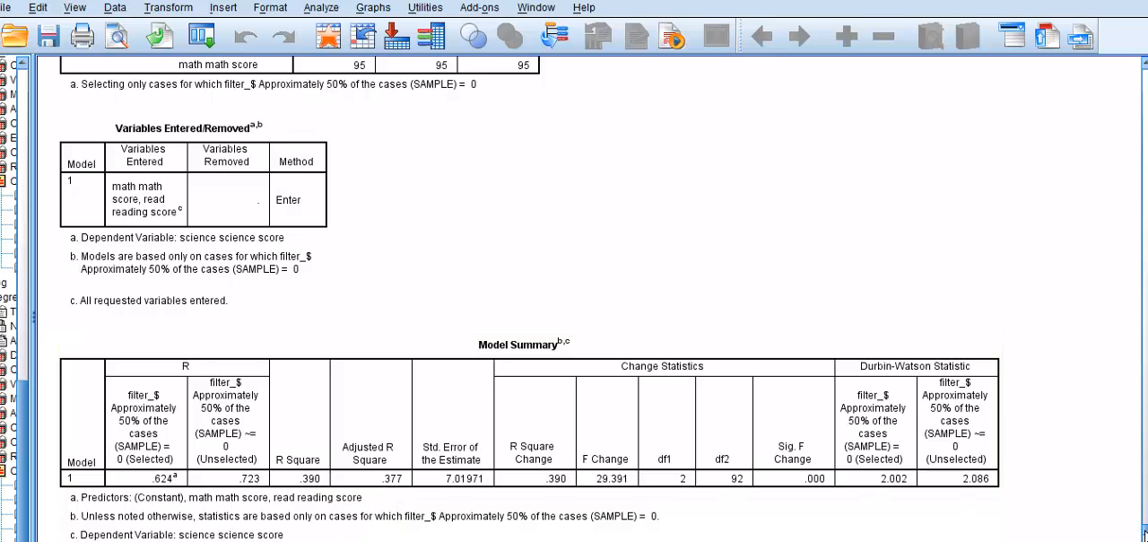
scroll(1145, 534, "down", 20)
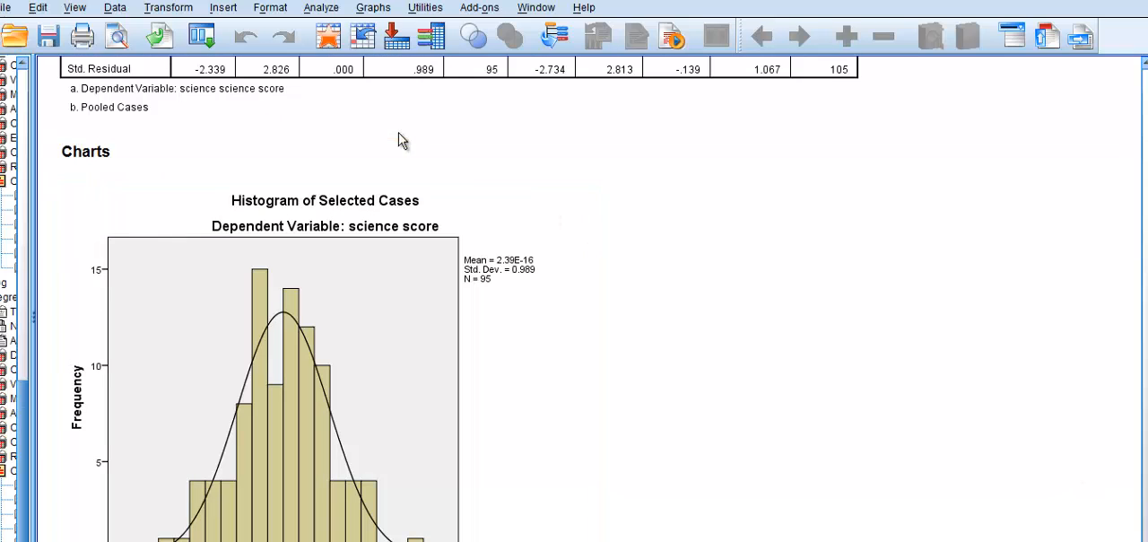
- Reopen the linear regression setup and enter hispanic, asian and AfAm as predictors in a second block
left_click(320, 9)
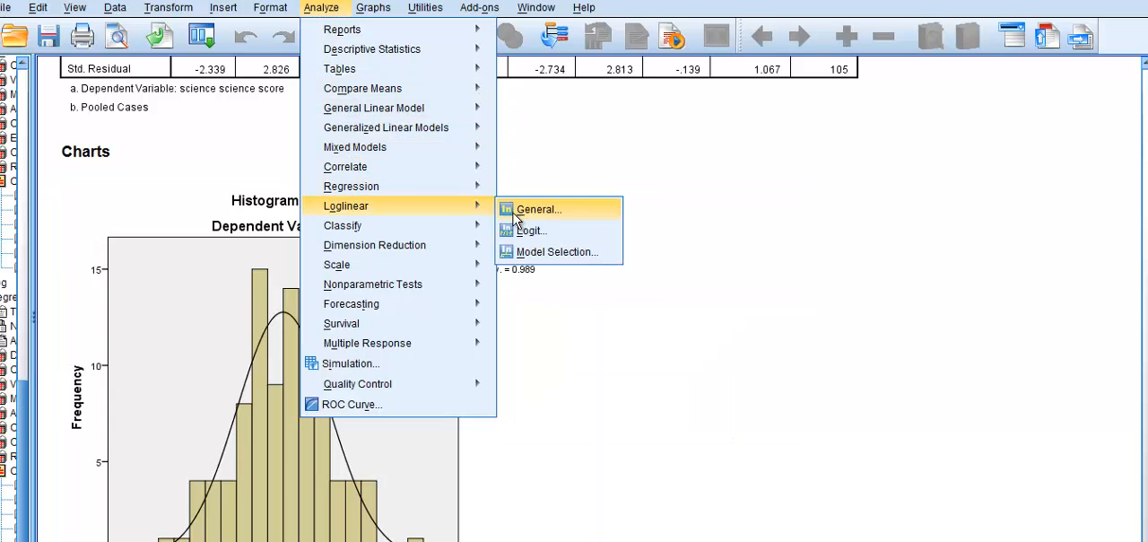
mouse_move(467, 189)
left_click(512, 212)
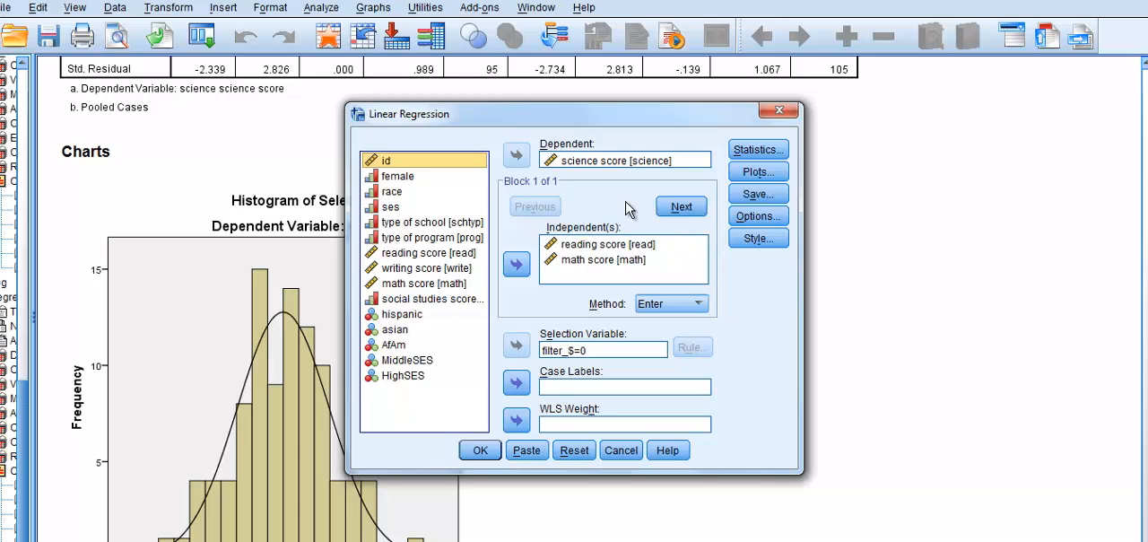
left_click(680, 208)
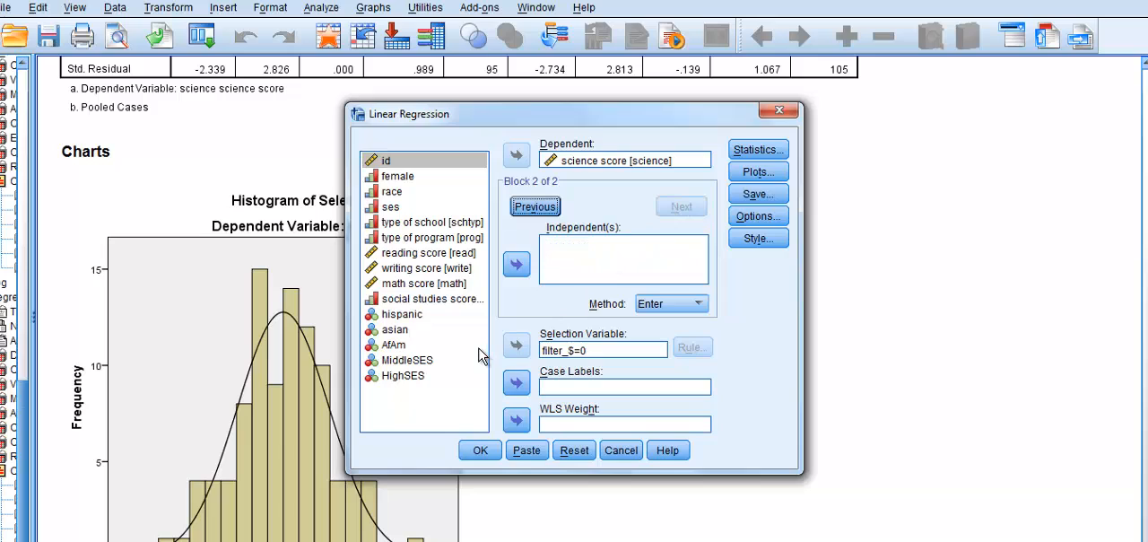
left_click(402, 318)
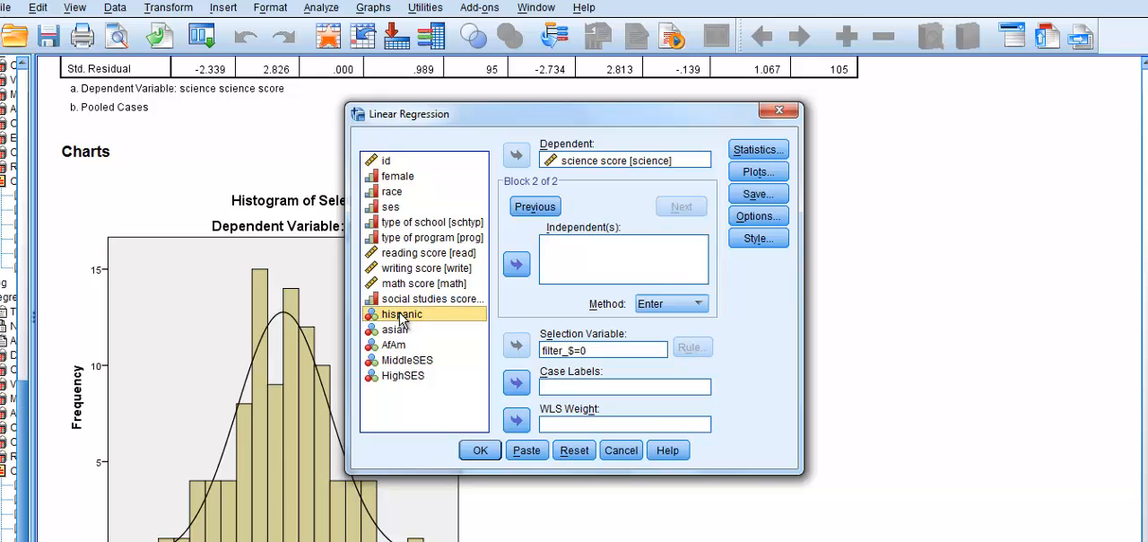
left_click(516, 265)
left_click(399, 331)
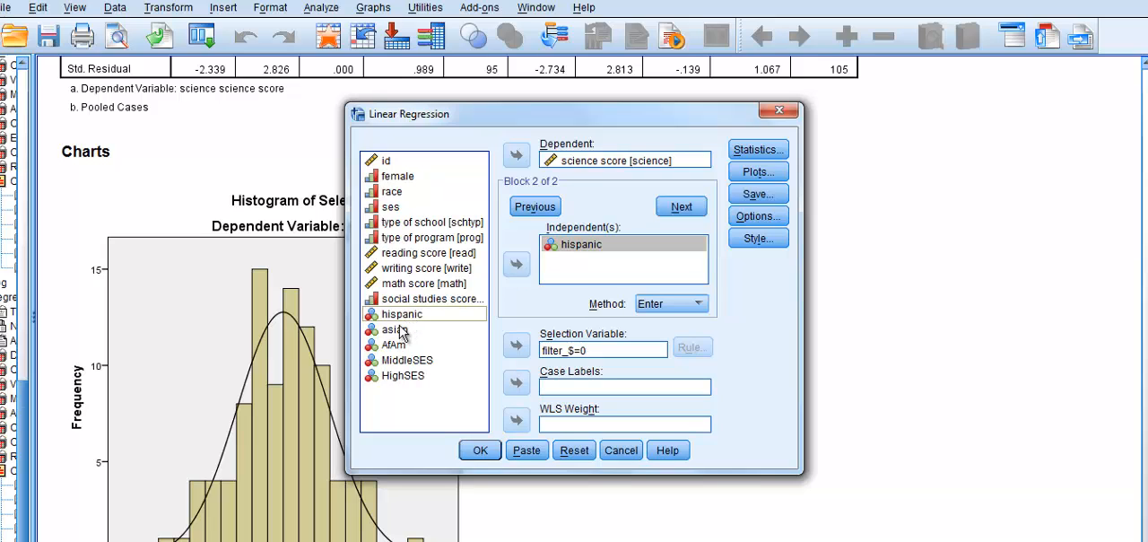
left_click(516, 264)
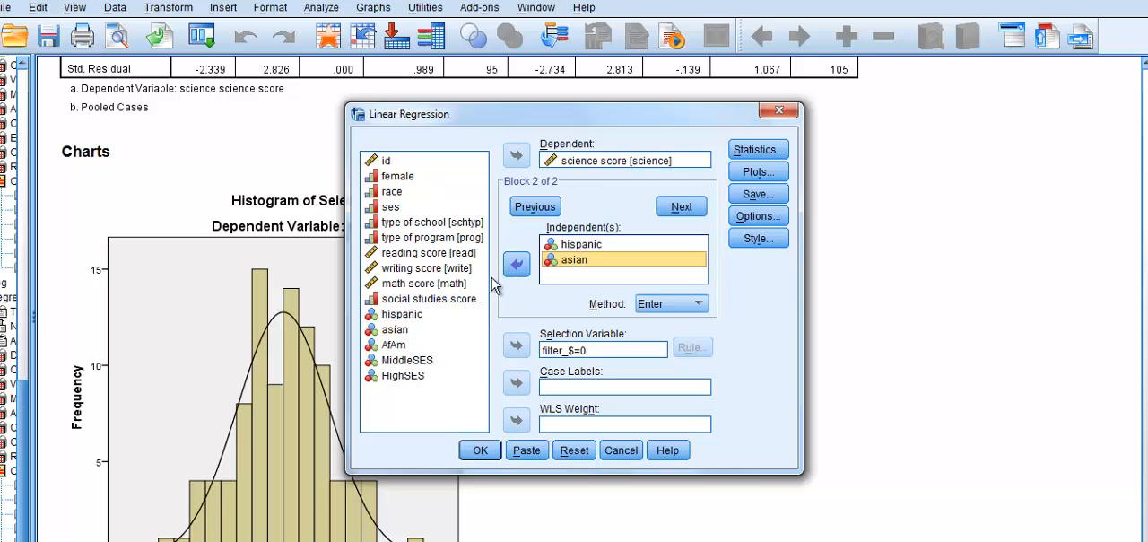
left_click(389, 348)
left_click(516, 264)
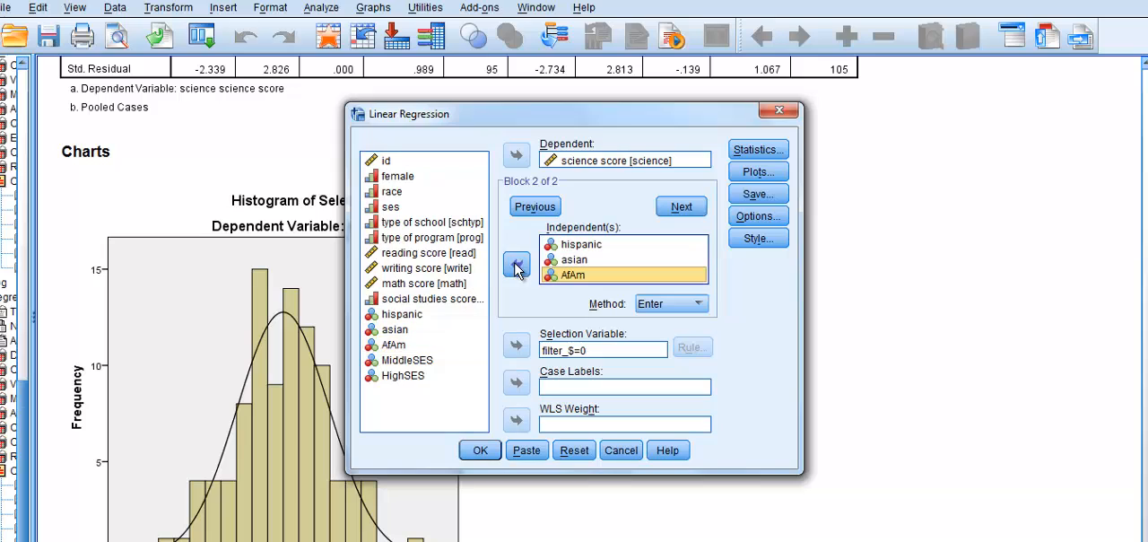
- Add MiddleSES and HighSES to the second block of predictors and run the regression
left_click(408, 360)
left_click(408, 361)
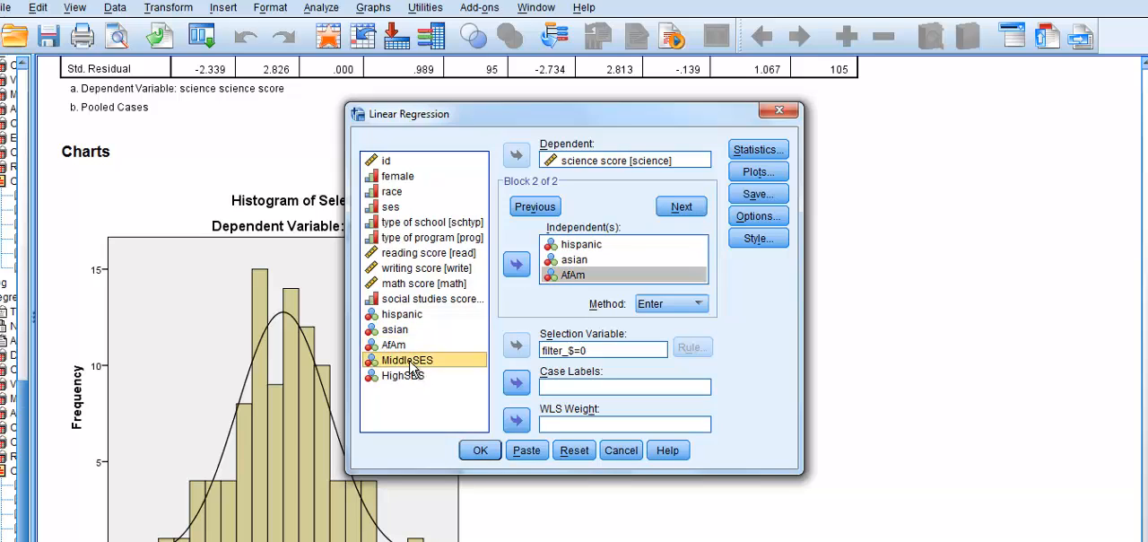
left_click(518, 266)
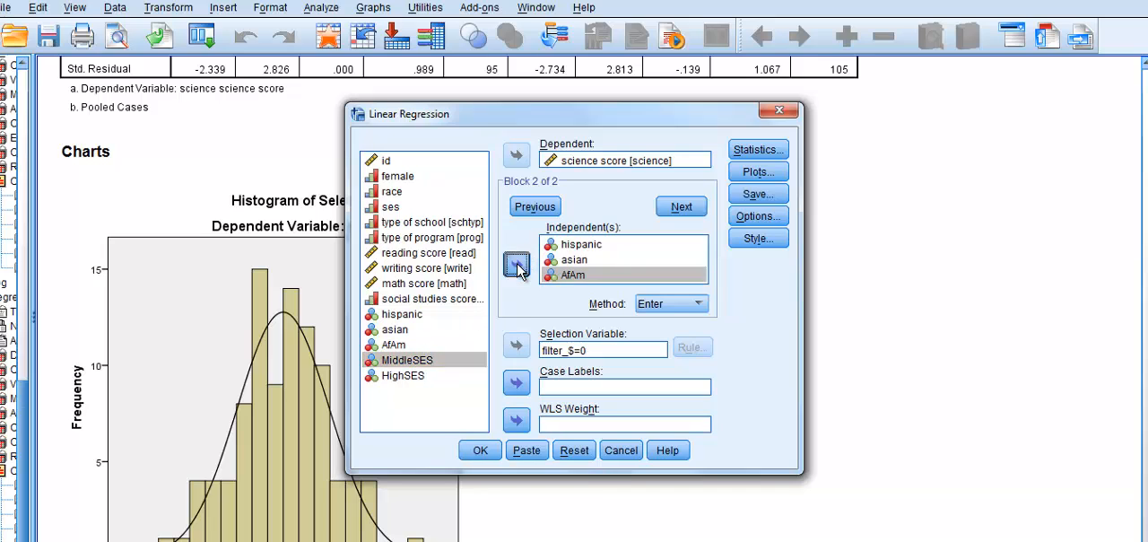
left_click(406, 375)
left_click(511, 269)
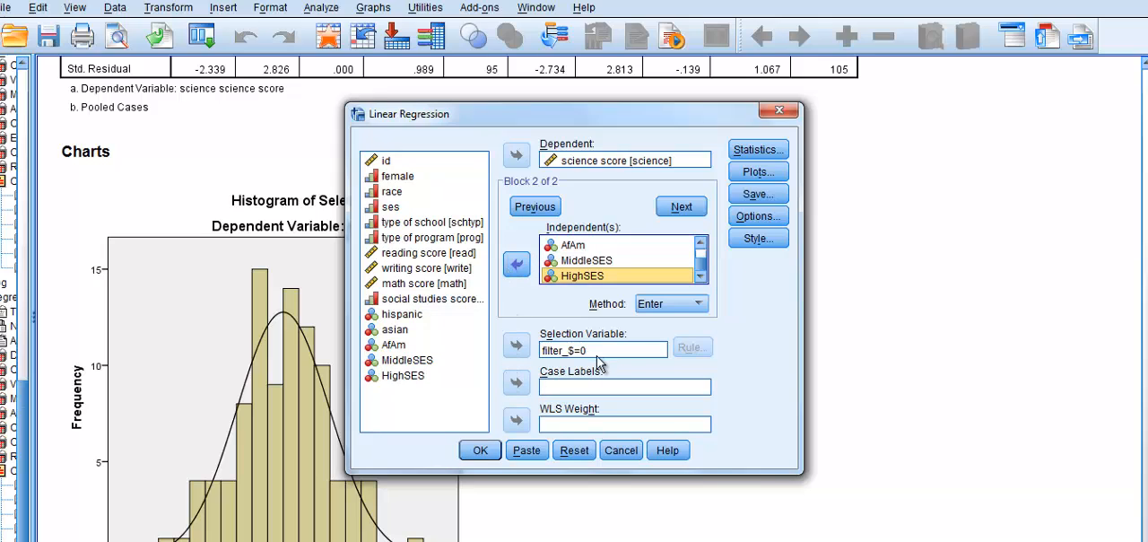
left_click(480, 451)
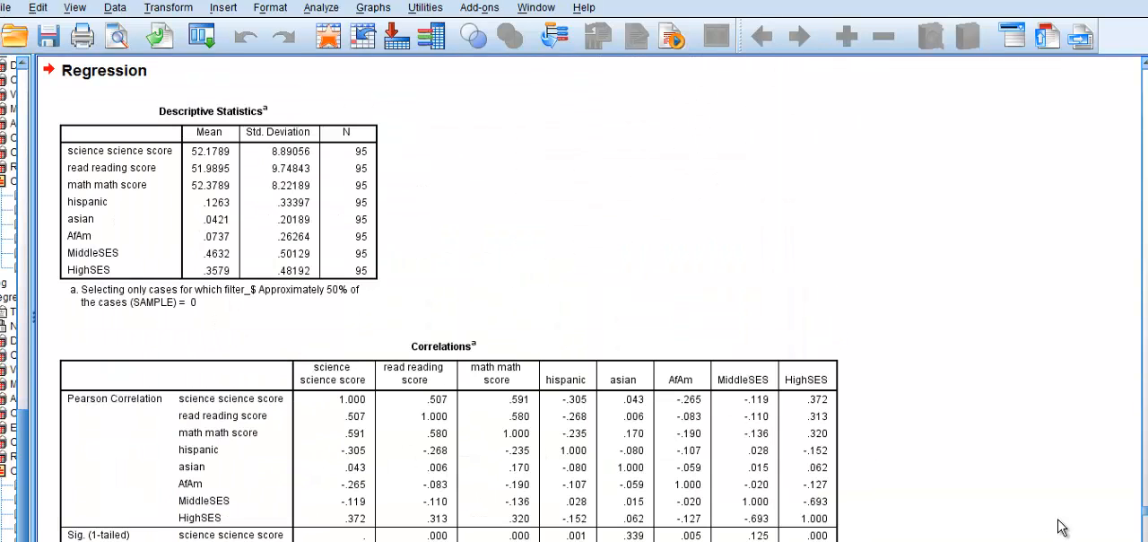
- Examine the two-block regression output, including the descriptives, correlations, model summary, ANOVA and coefficients tables
scroll(441, 302, "down", 2)
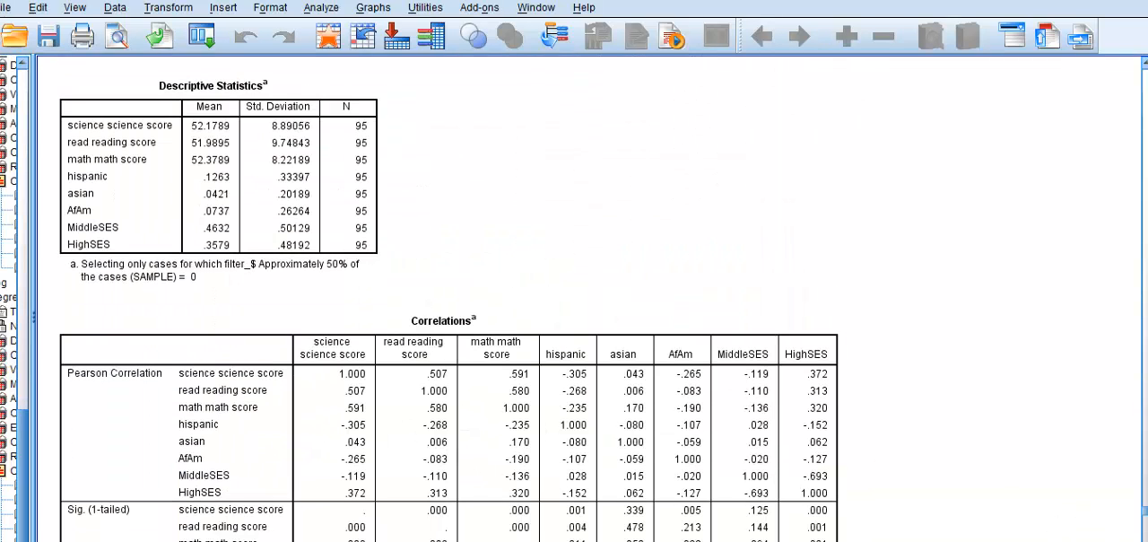
scroll(449, 301, "down", 4)
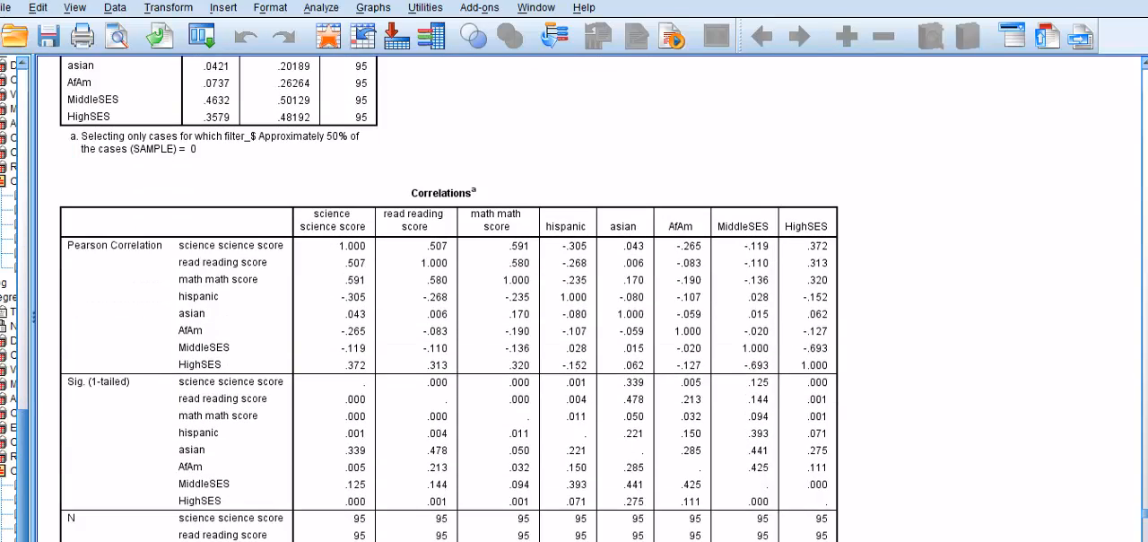
scroll(449, 300, "down", 16)
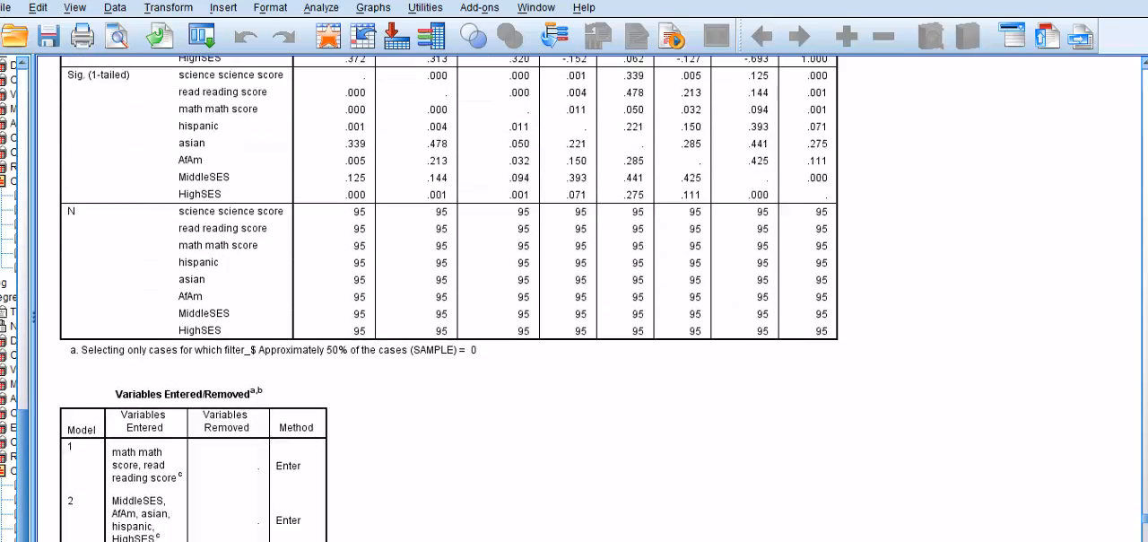
scroll(449, 300, "down", 8)
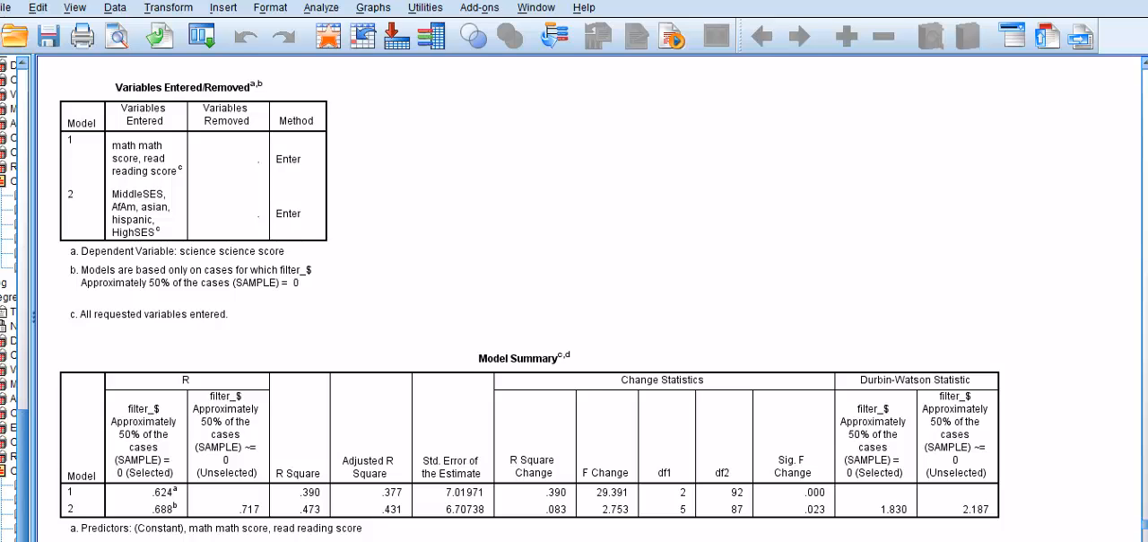
scroll(530, 299, "down", 6)
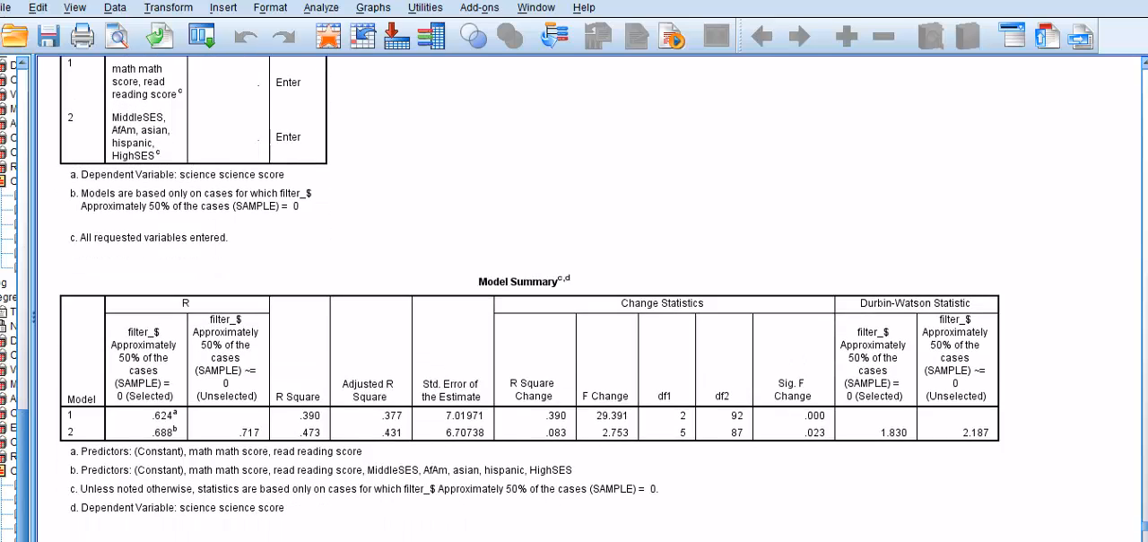
scroll(531, 299, "down", 7)
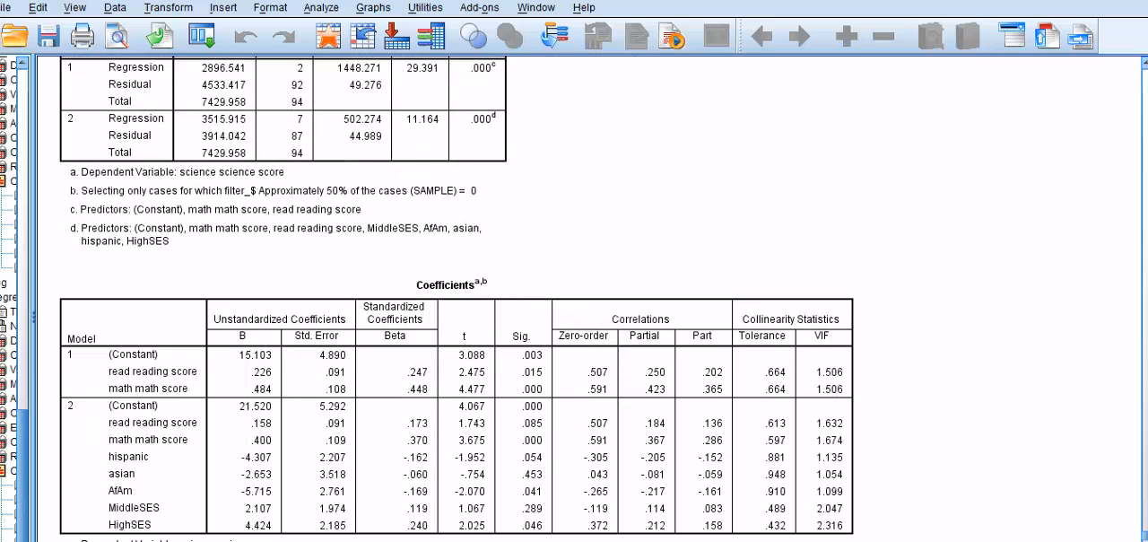
left_click(799, 523)
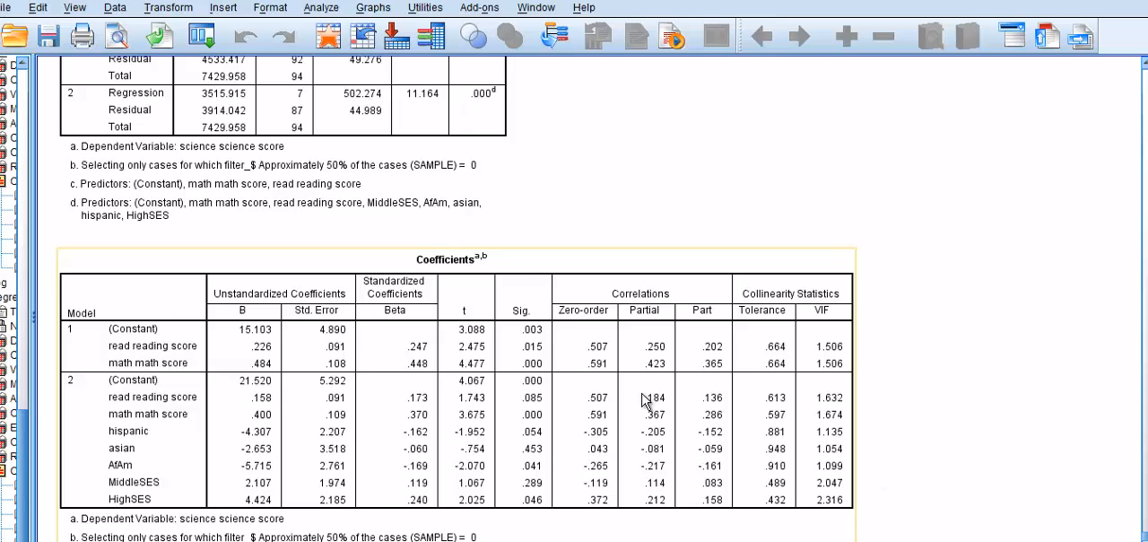
- Add female as the only predictor in a third regression block and run the regression
left_click(315, 9)
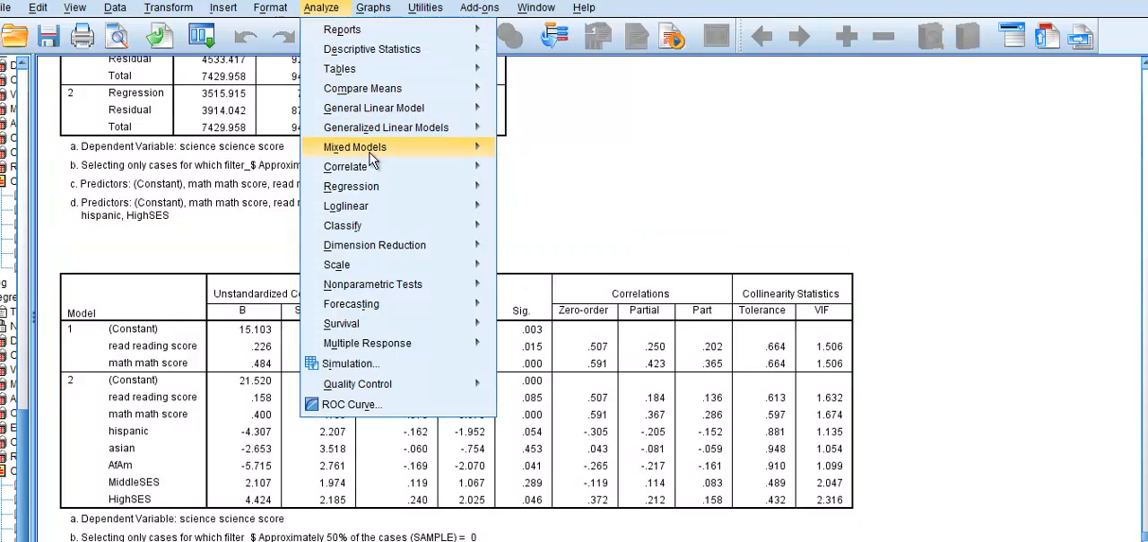
mouse_move(382, 188)
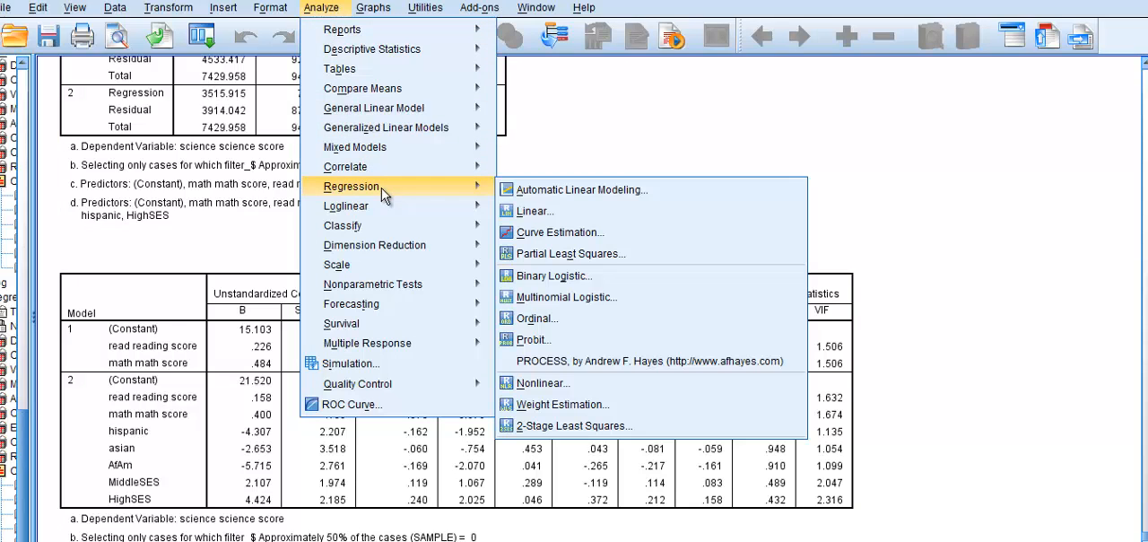
left_click(528, 215)
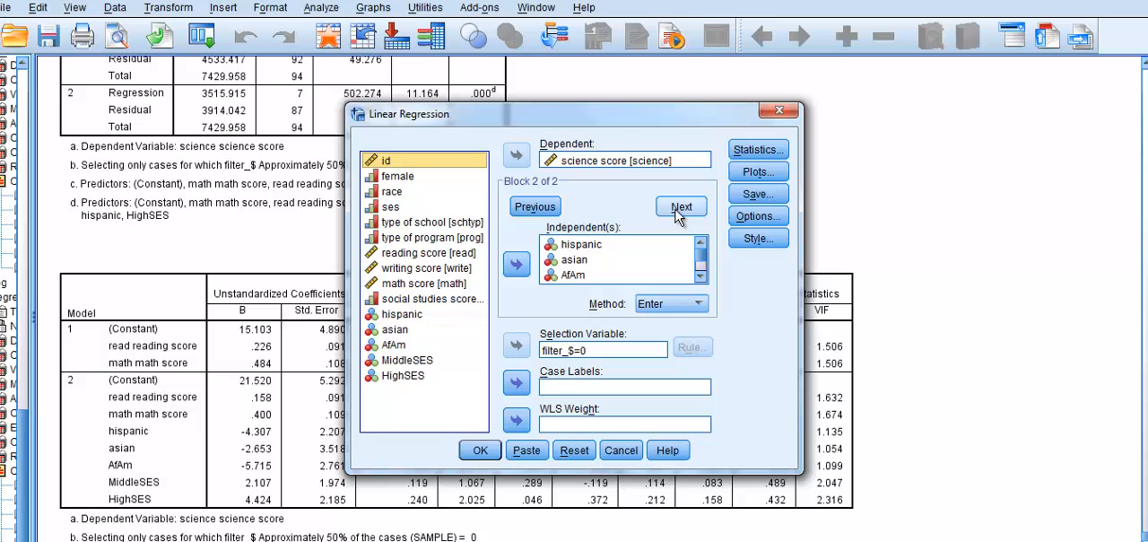
left_click(679, 212)
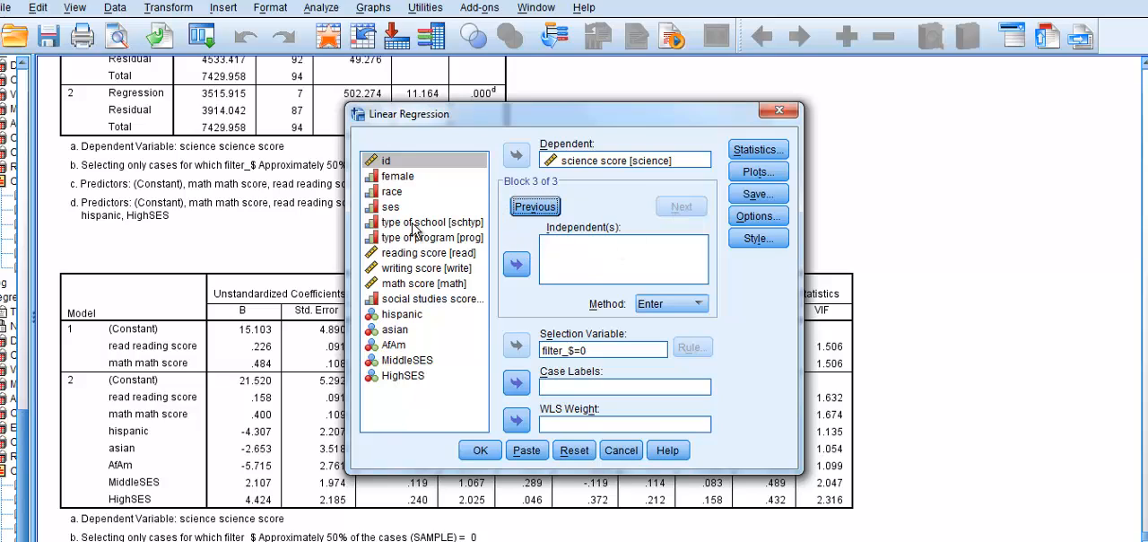
left_click(396, 180)
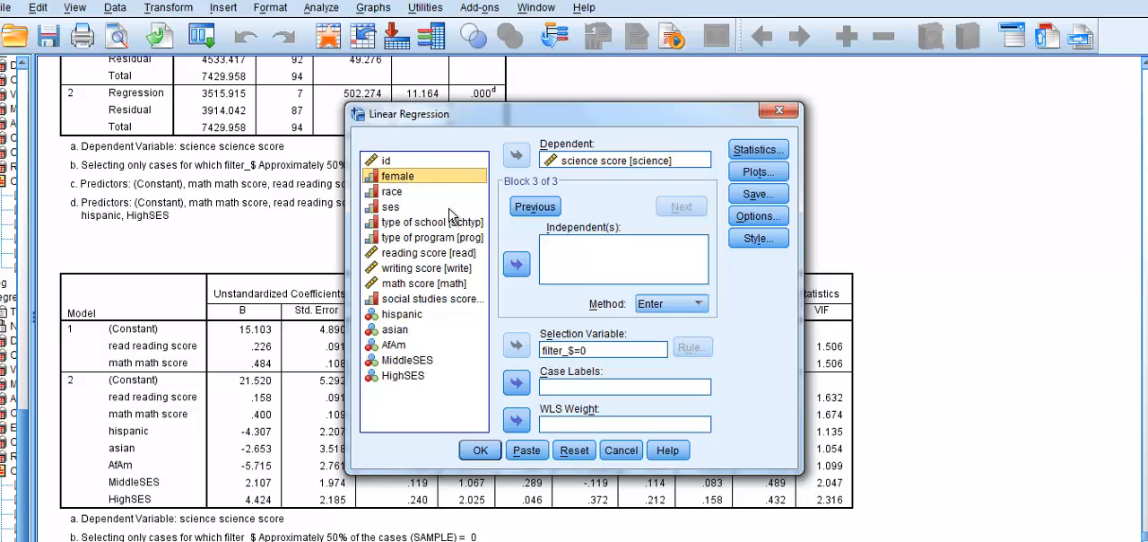
left_click(516, 264)
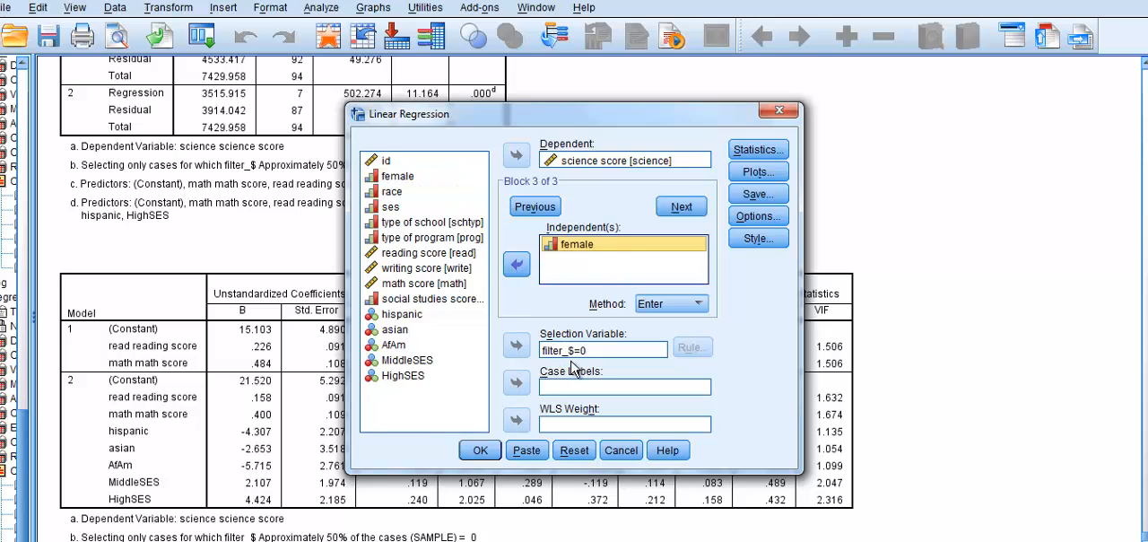
left_click(480, 452)
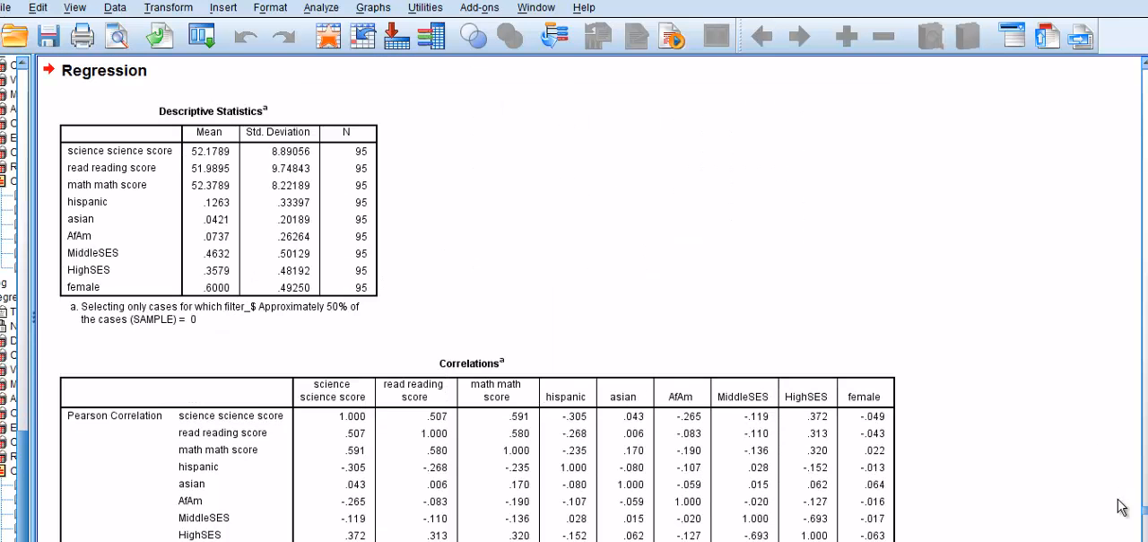
- Examine the three-block output, comparing R square change in the model summary and the coefficients of each model
scroll(470, 303, "down", 11)
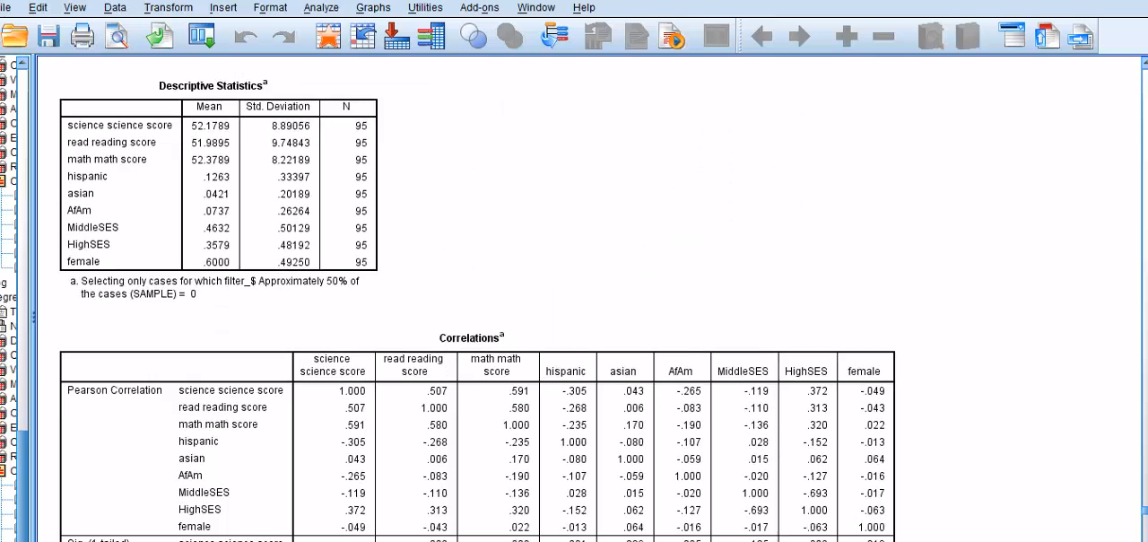
scroll(530, 298, "down", 8)
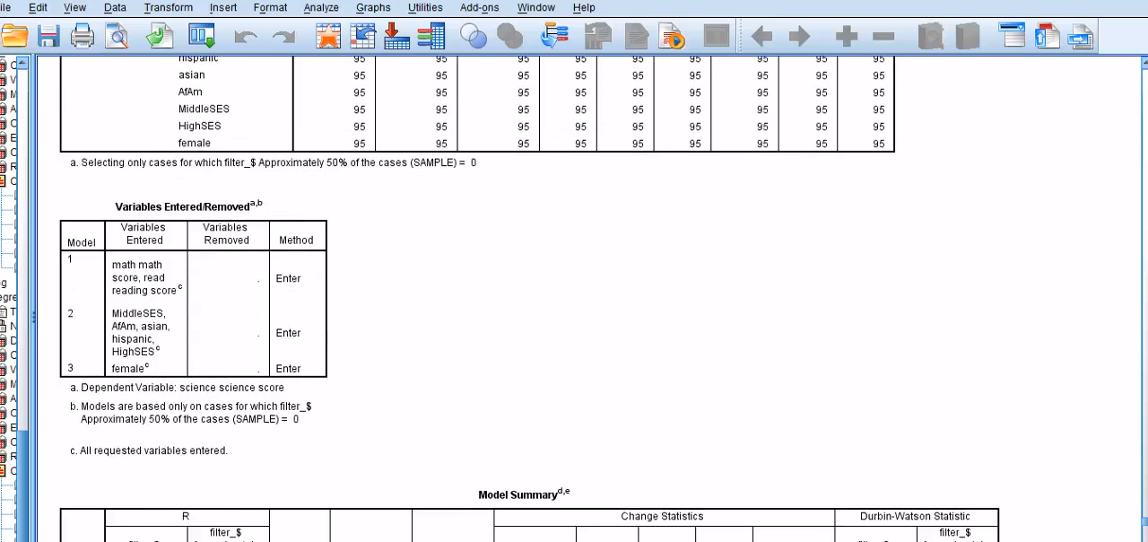
left_click(953, 524)
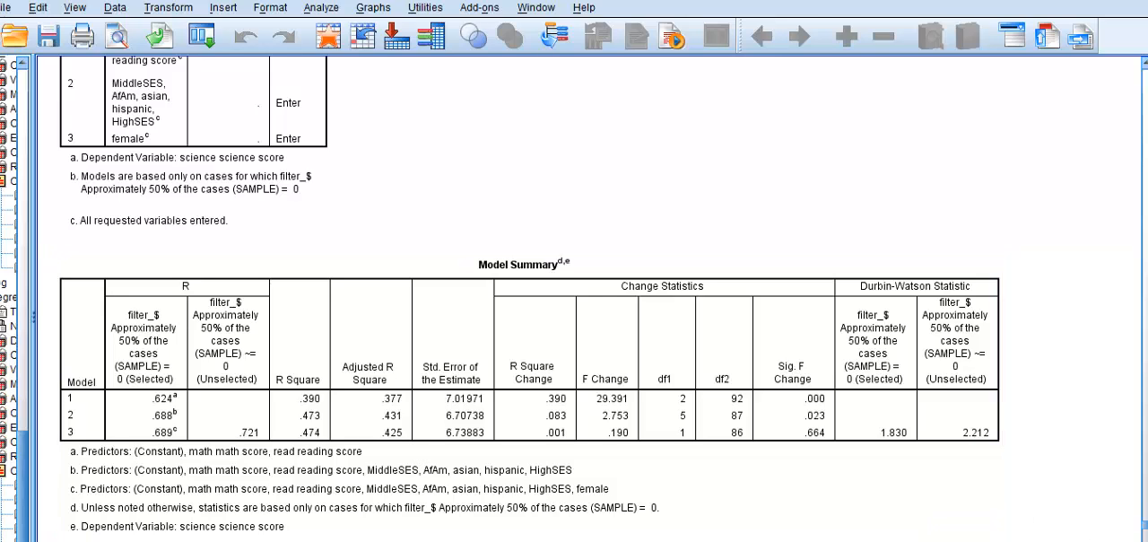
scroll(529, 296, "down", 10)
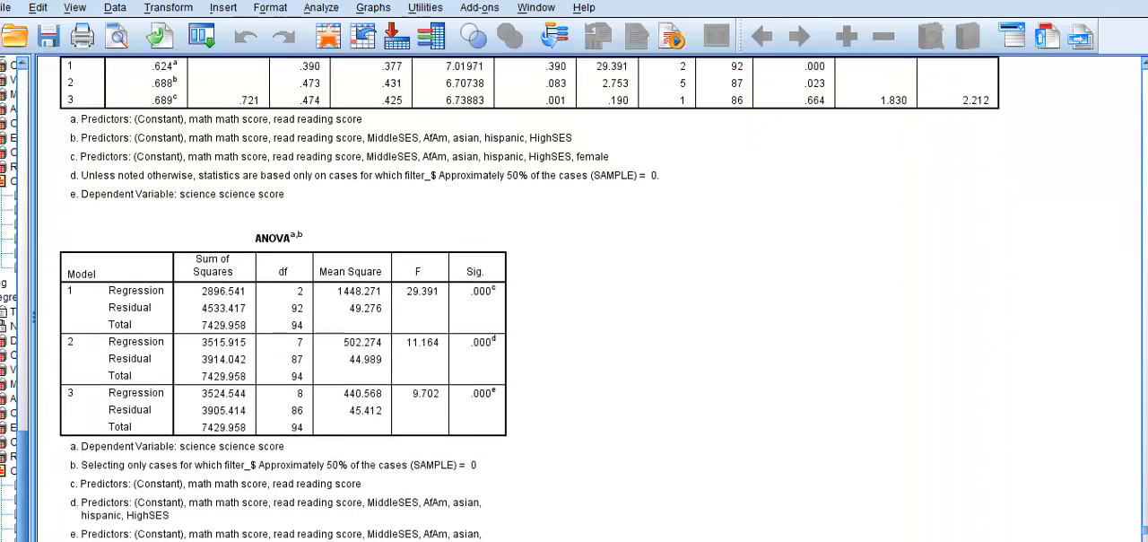
scroll(529, 296, "down", 7)
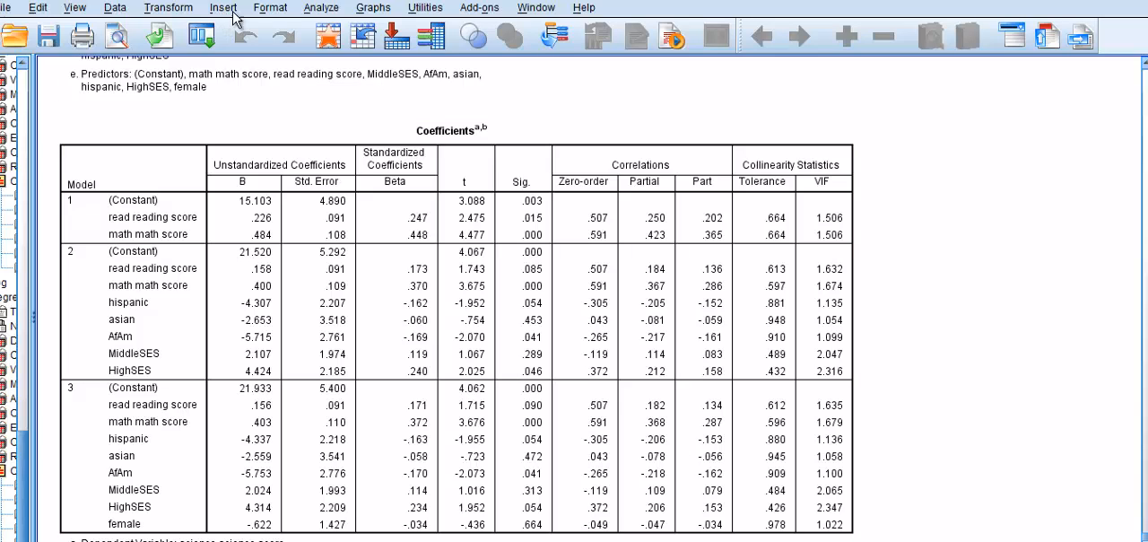
- Change the linear regression's case selection rule so that filter_$ is equal to 1
left_click(331, 11)
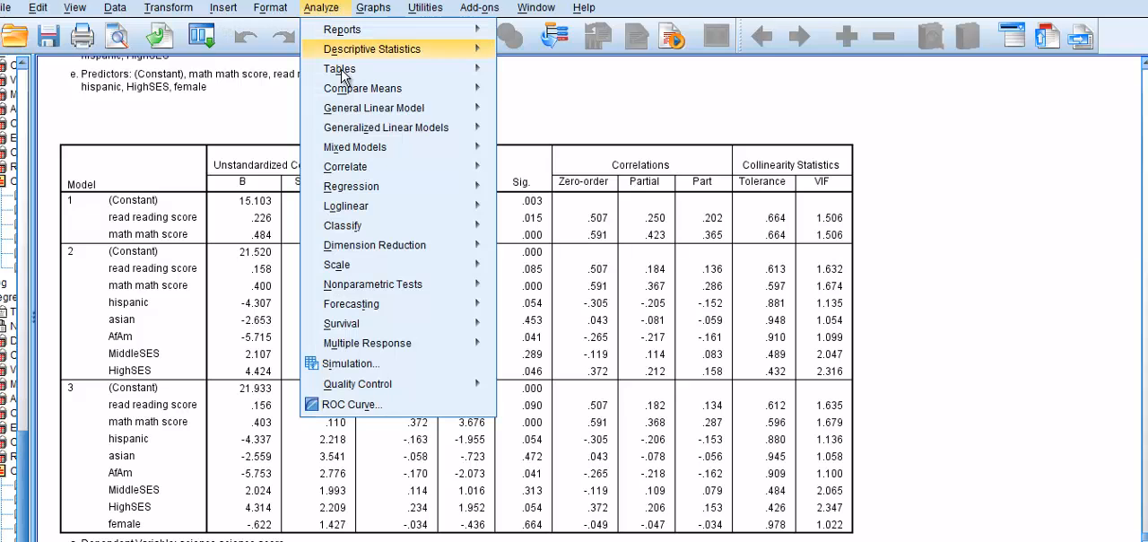
mouse_move(361, 209)
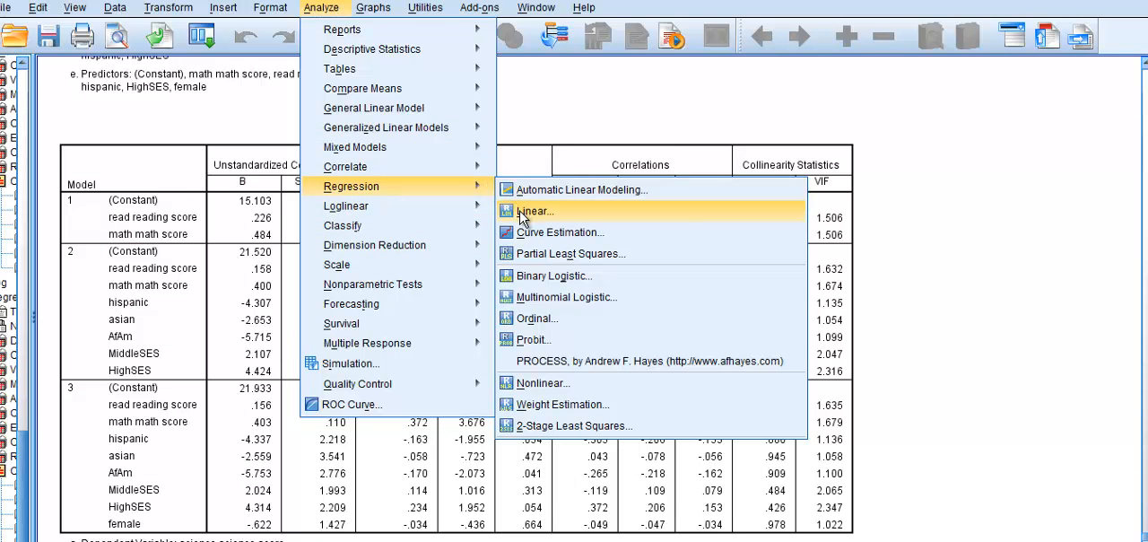
left_click(531, 211)
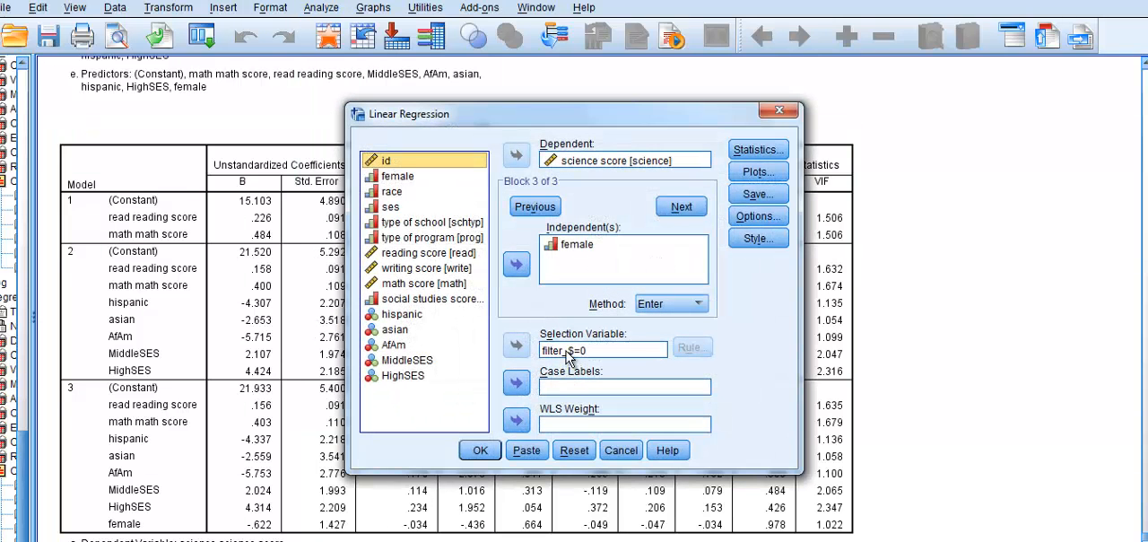
left_click(598, 351)
left_click(599, 350)
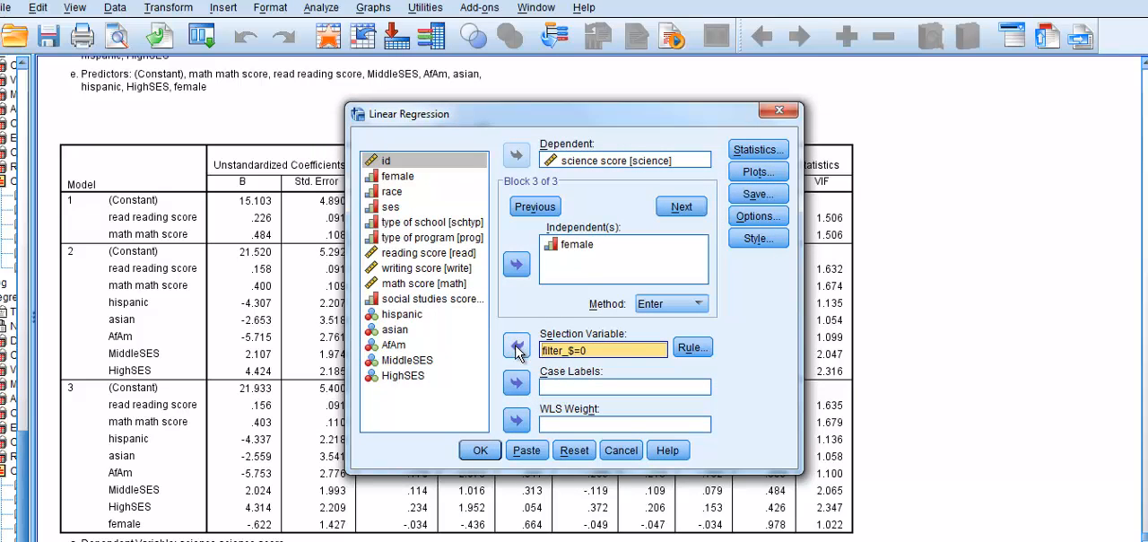
left_click(692, 347)
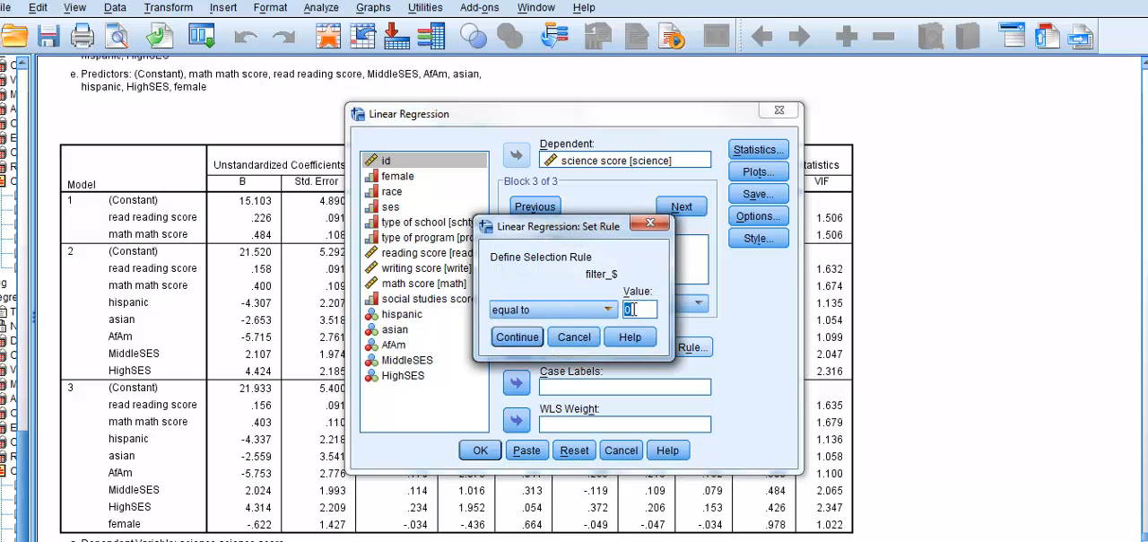
left_click(644, 310)
double_click(629, 309)
type("1")
left_click(522, 340)
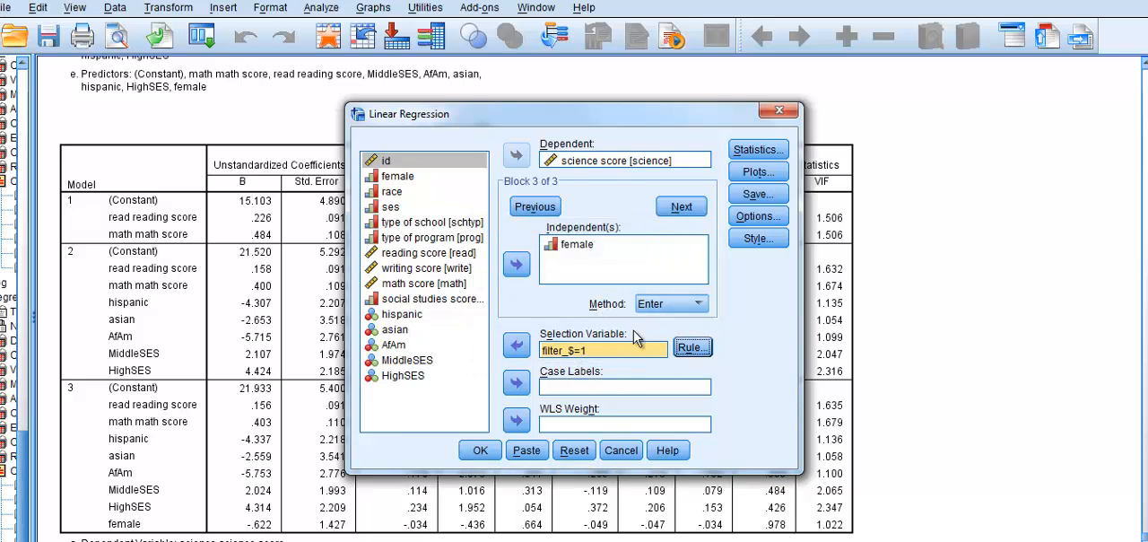